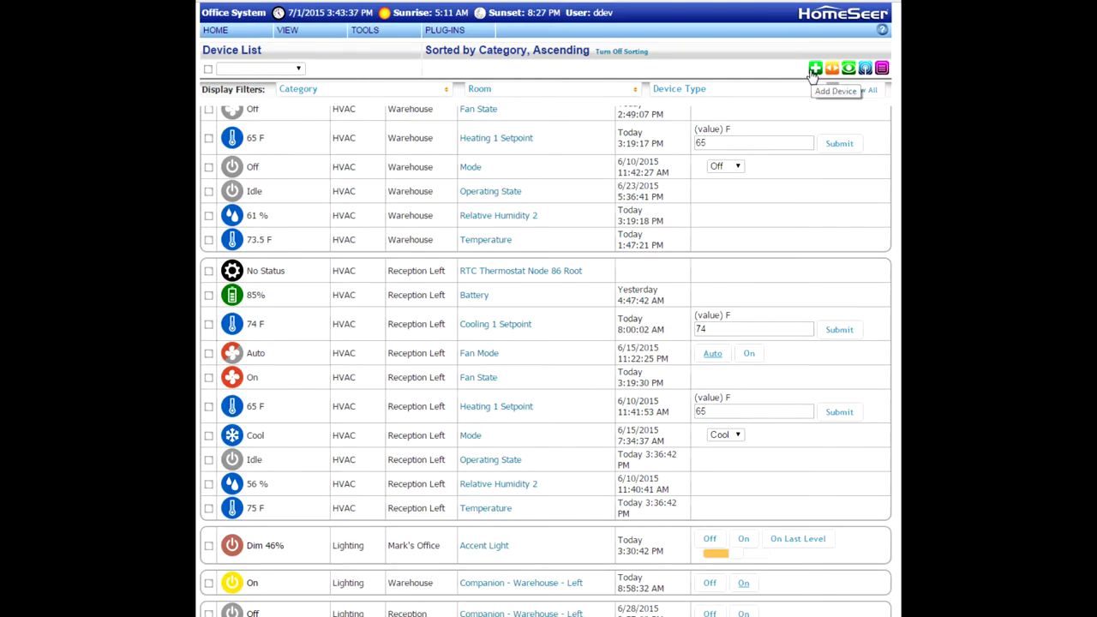
# Step: Add a new device named 'Occupancy Status'
pyautogui.click(813, 74)
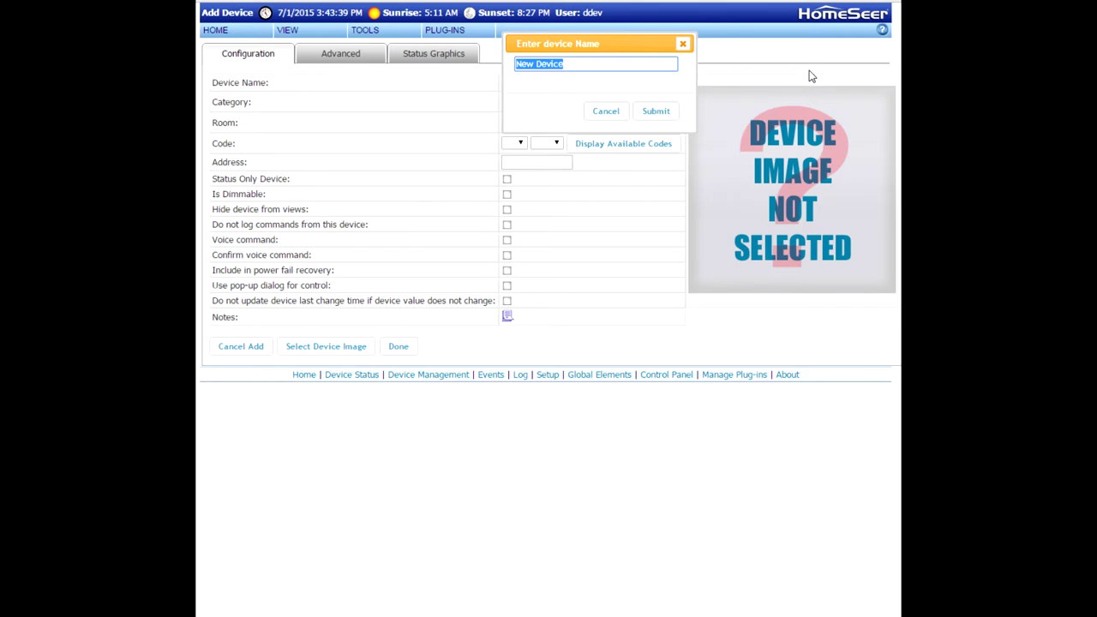
pyautogui.write('Occupancy Status')
pyautogui.click(660, 112)
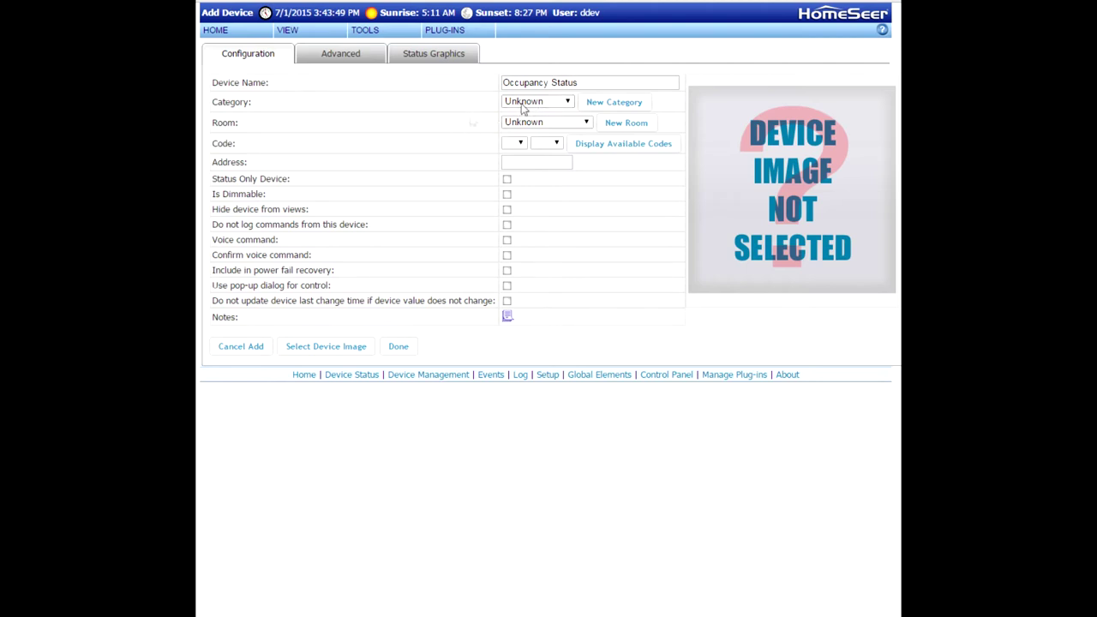
# Step: Set the device's category to Virtual Status and its room to Device, then finish
pyautogui.click(568, 102)
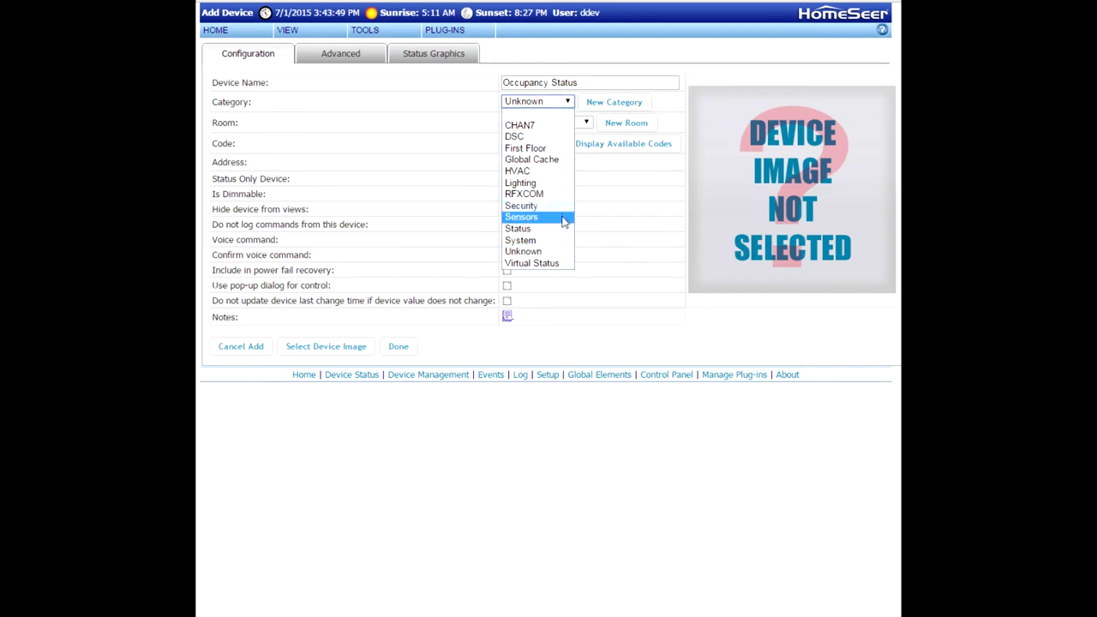
pyautogui.click(565, 263)
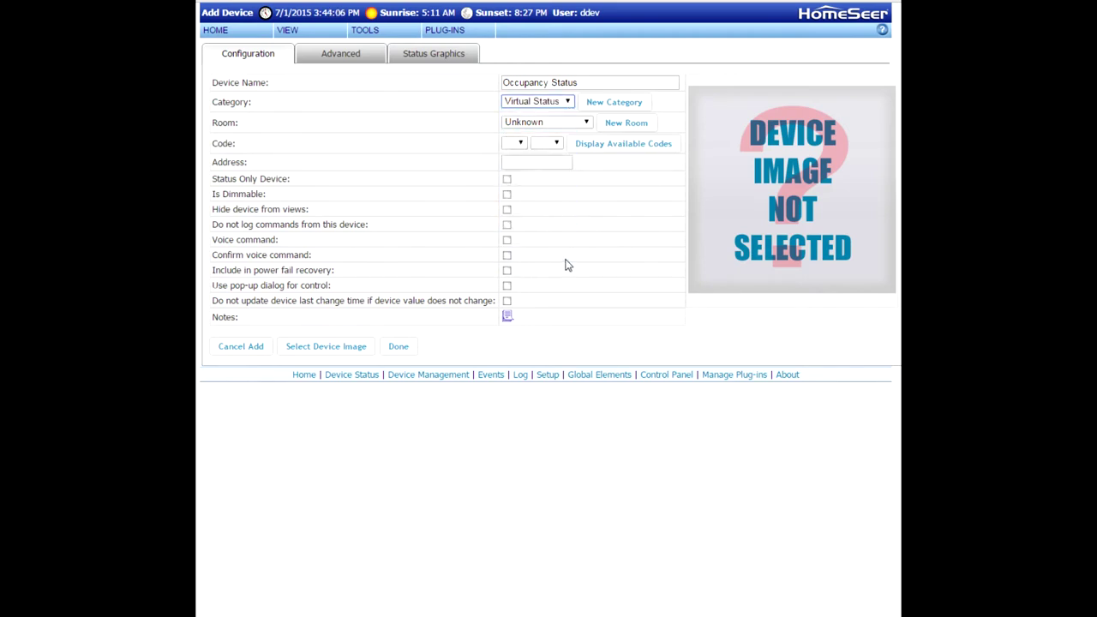
pyautogui.click(553, 125)
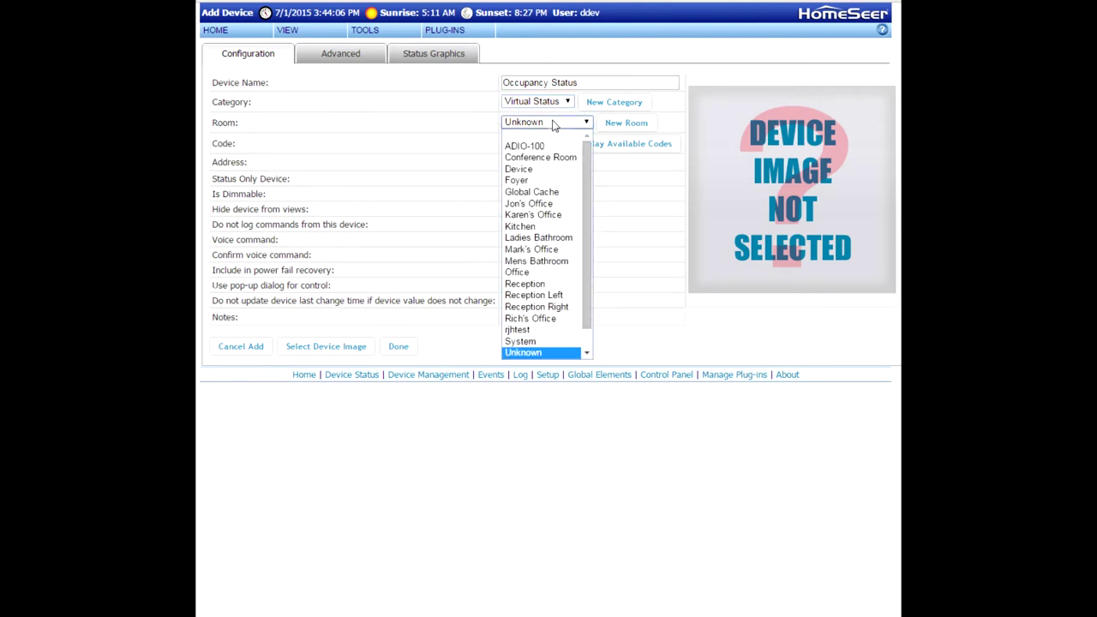
pyautogui.click(555, 171)
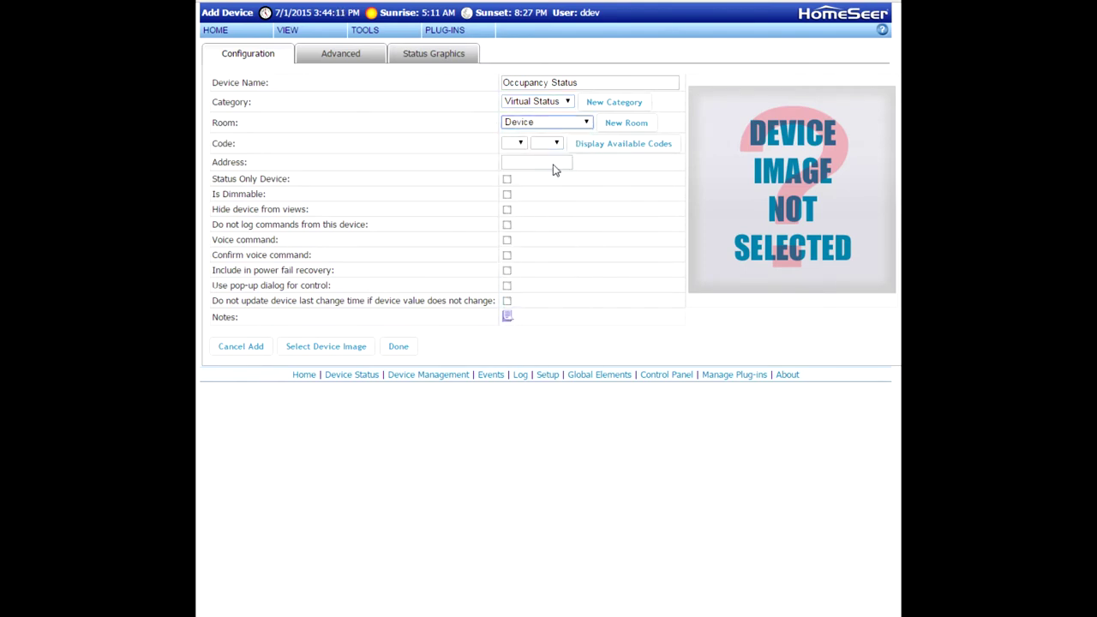
pyautogui.click(401, 348)
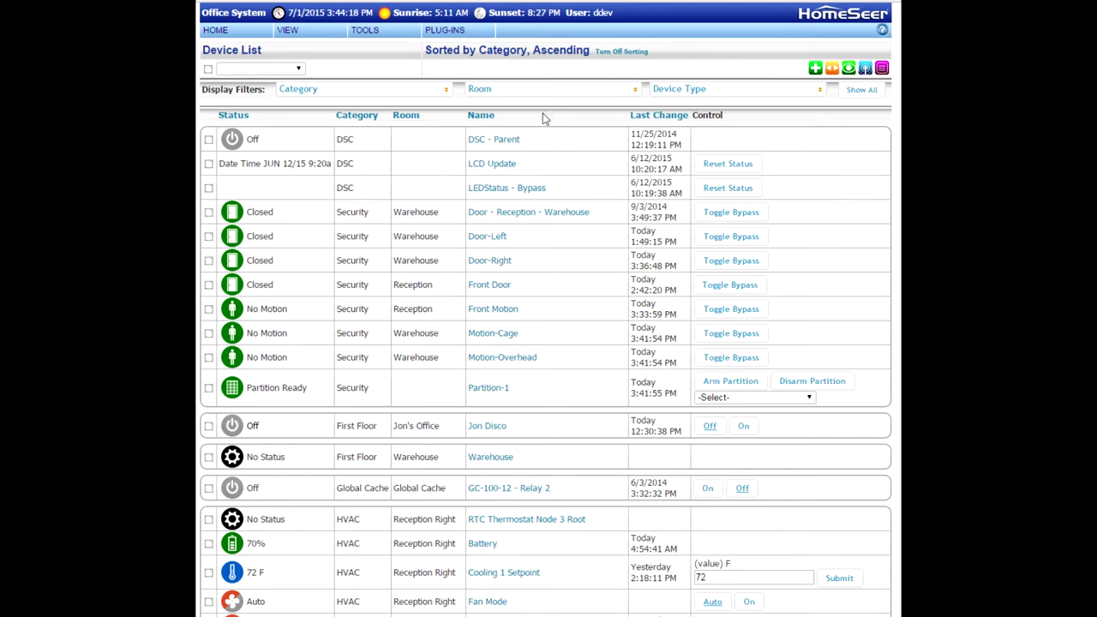
# Step: Filter the Device List to only the Device room and open Occupancy Status's settings
pyautogui.click(552, 90)
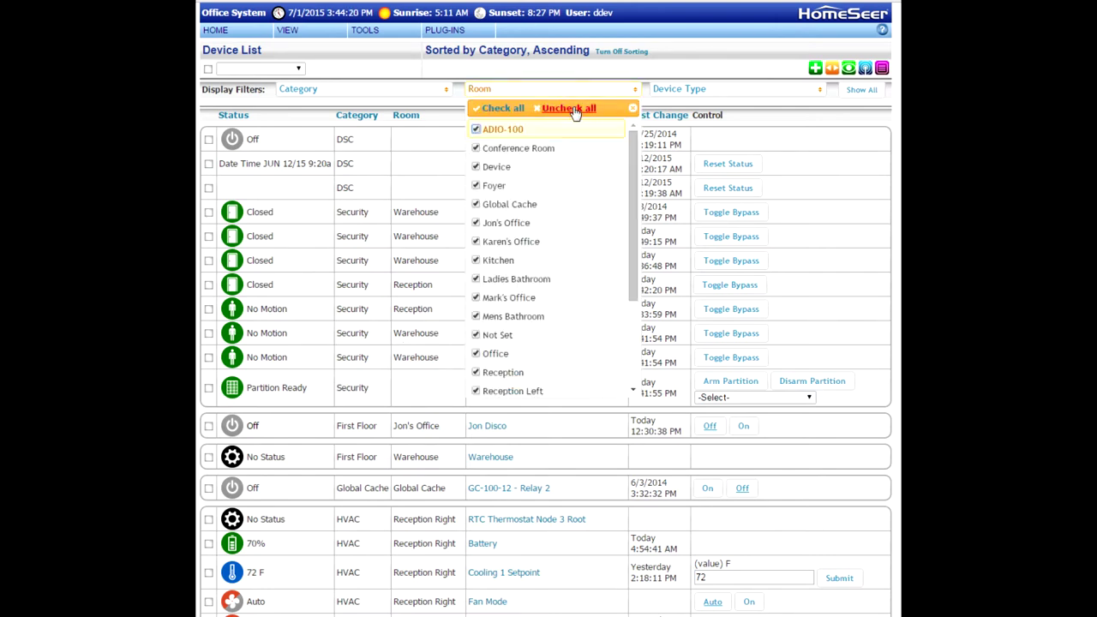
pyautogui.click(573, 109)
pyautogui.click(492, 169)
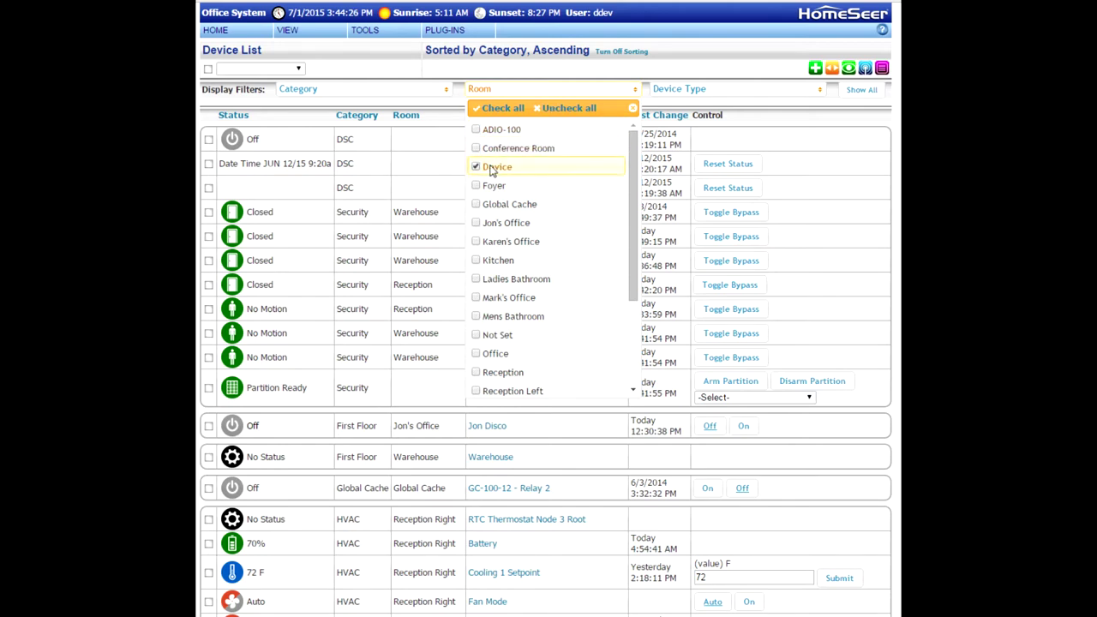
pyautogui.click(633, 110)
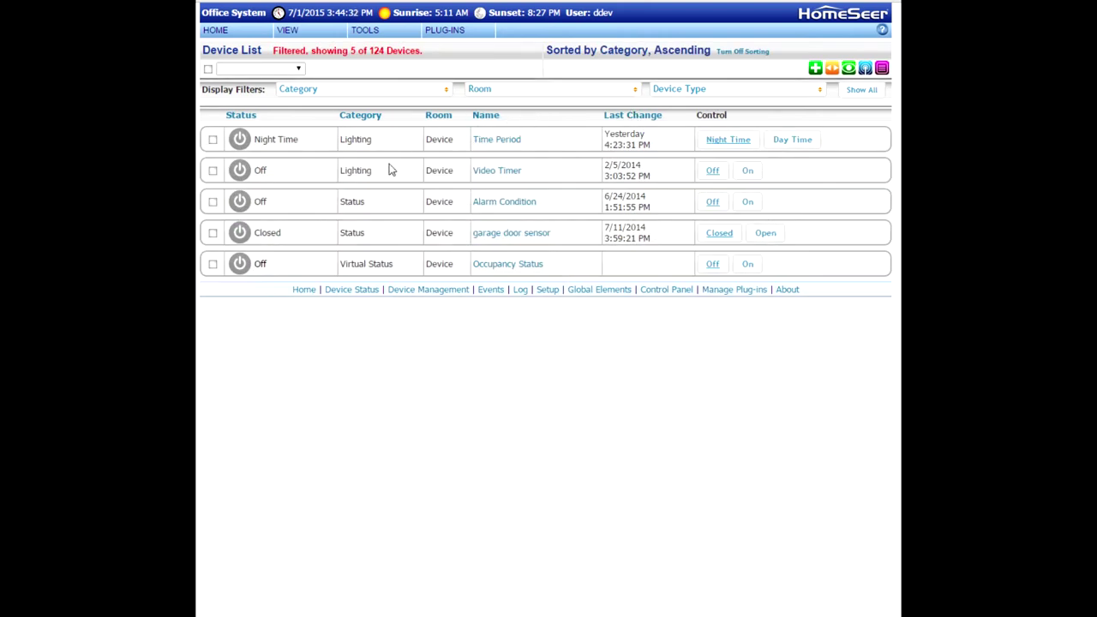
pyautogui.click(503, 264)
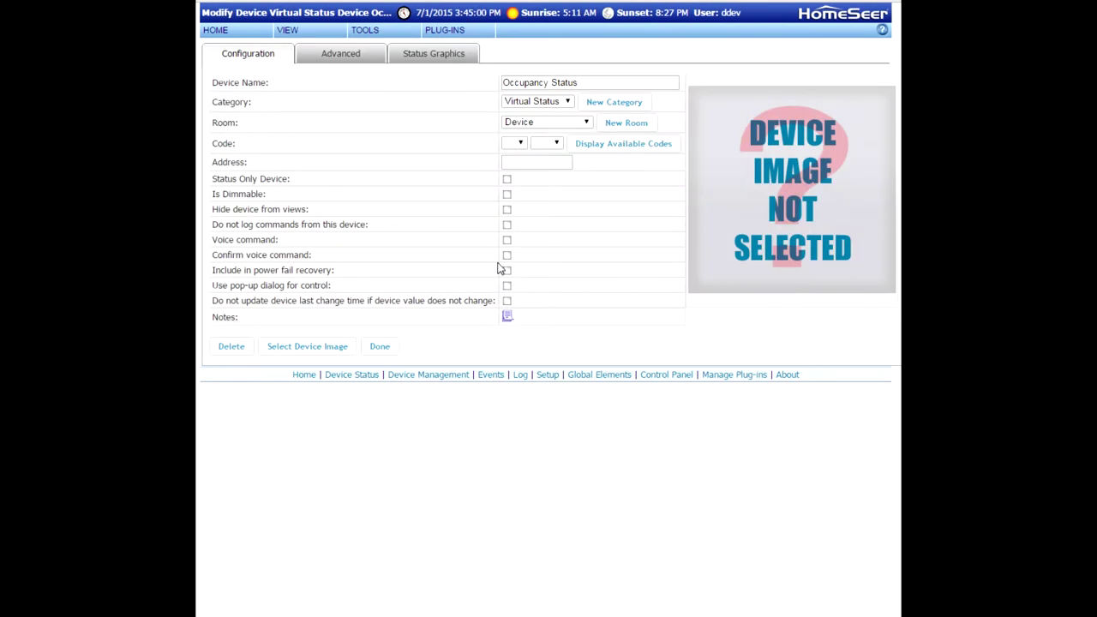
# Step: Switch to the Status Graphics tab and begin editing the first status row's value
pyautogui.click(442, 60)
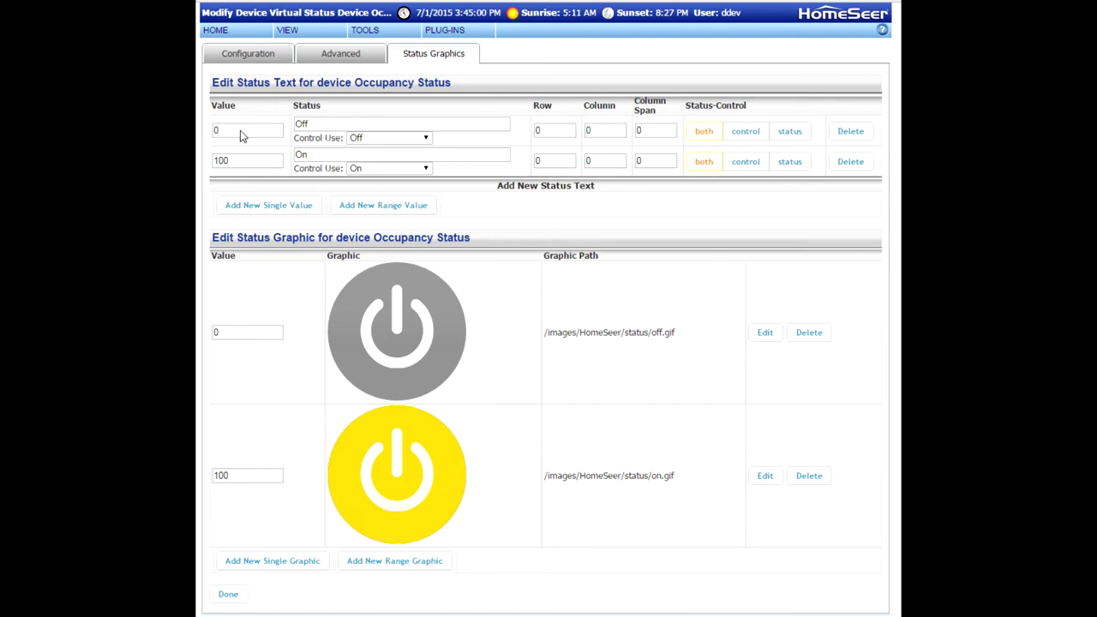
pyautogui.click(240, 130)
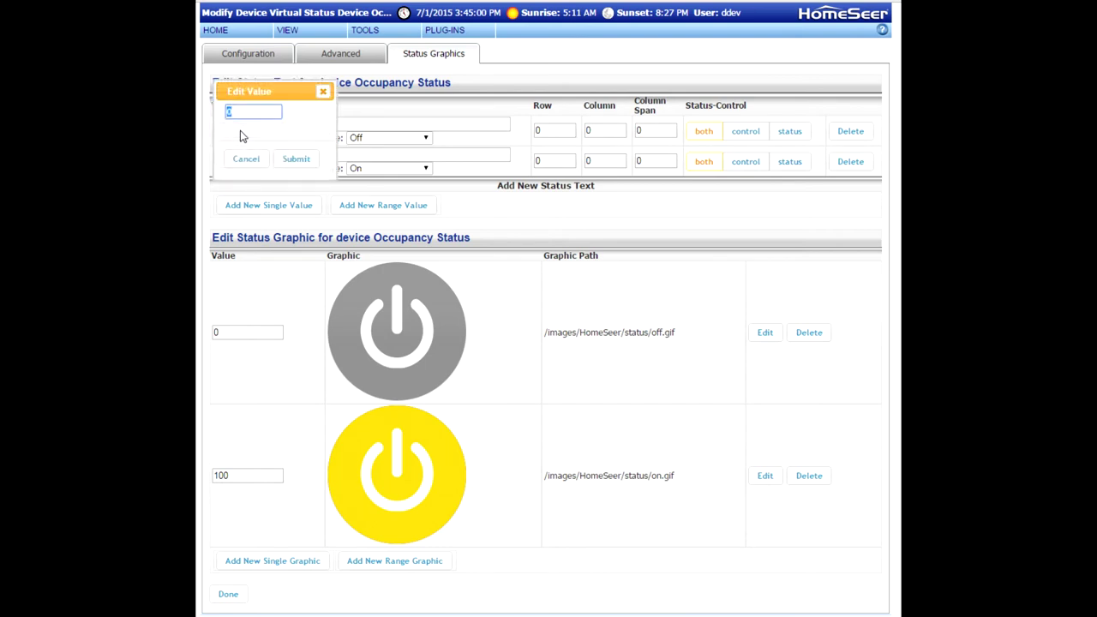
# Step: Change the first status row to value 1 with label 'Home'
pyautogui.write('1')
pyautogui.click(296, 160)
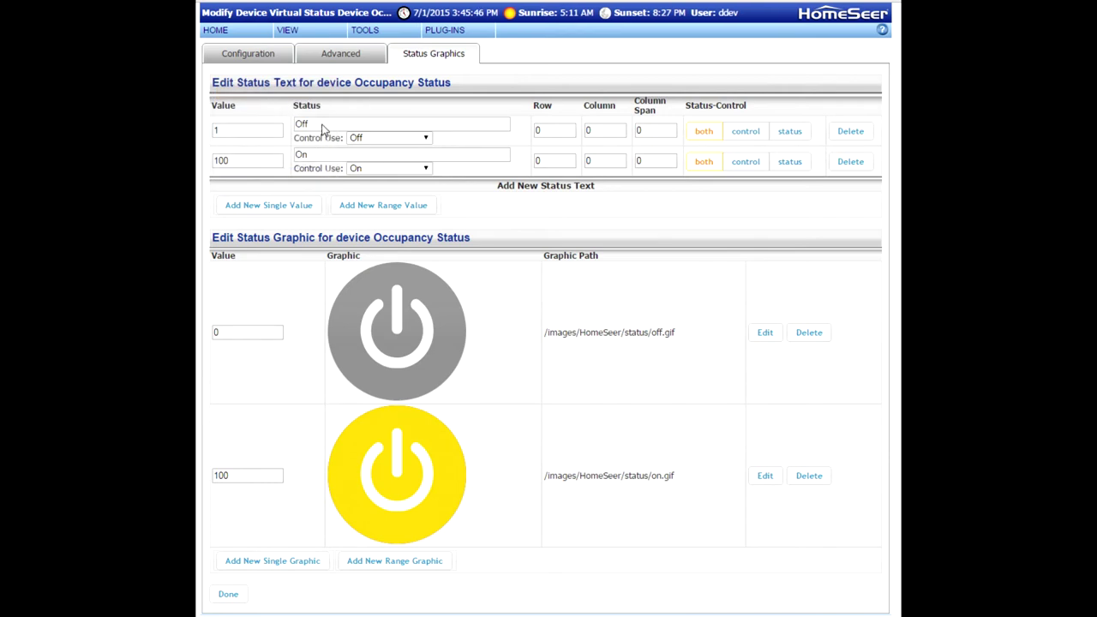
pyautogui.click(324, 130)
pyautogui.write('Home')
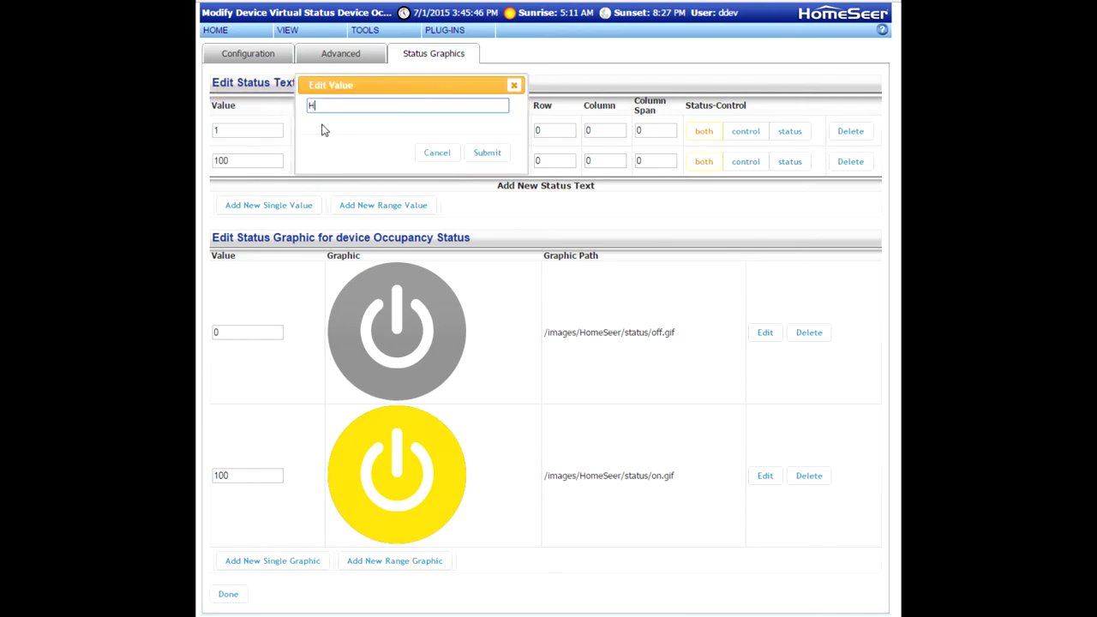
pyautogui.click(500, 156)
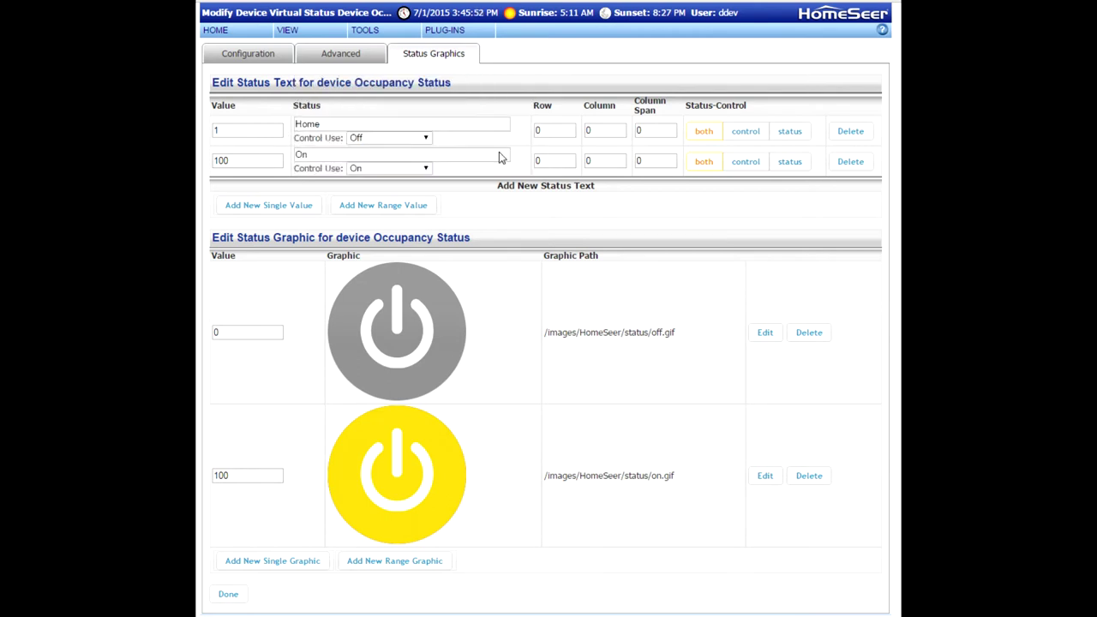
# Step: Change the second status row to value 2 with label 'Away'
pyautogui.click(251, 163)
pyautogui.write('2')
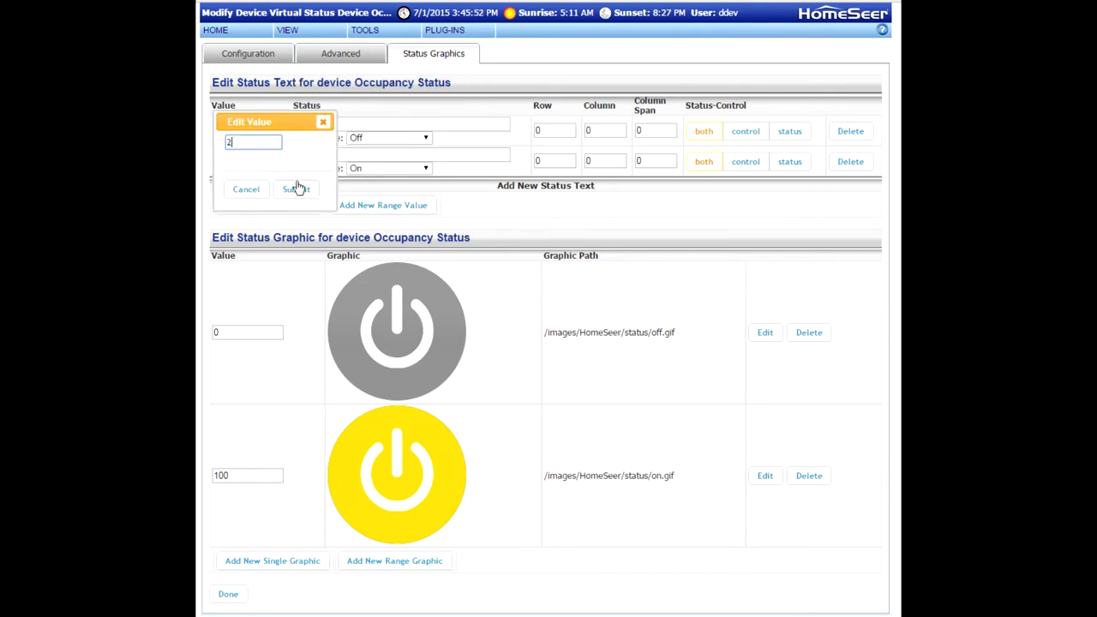
pyautogui.click(295, 189)
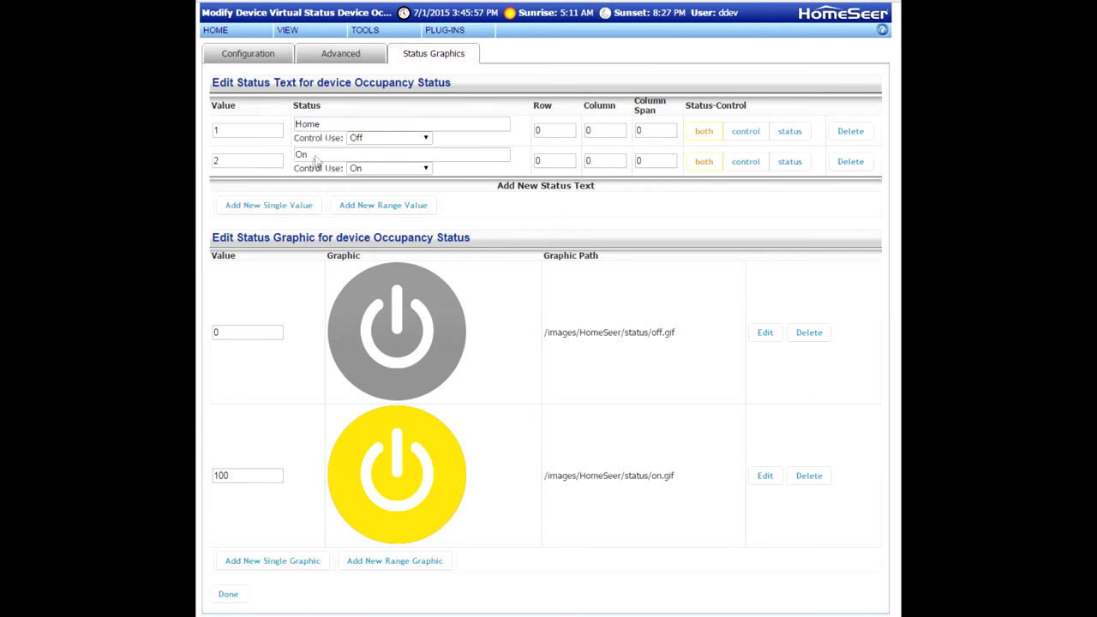
pyautogui.click(317, 158)
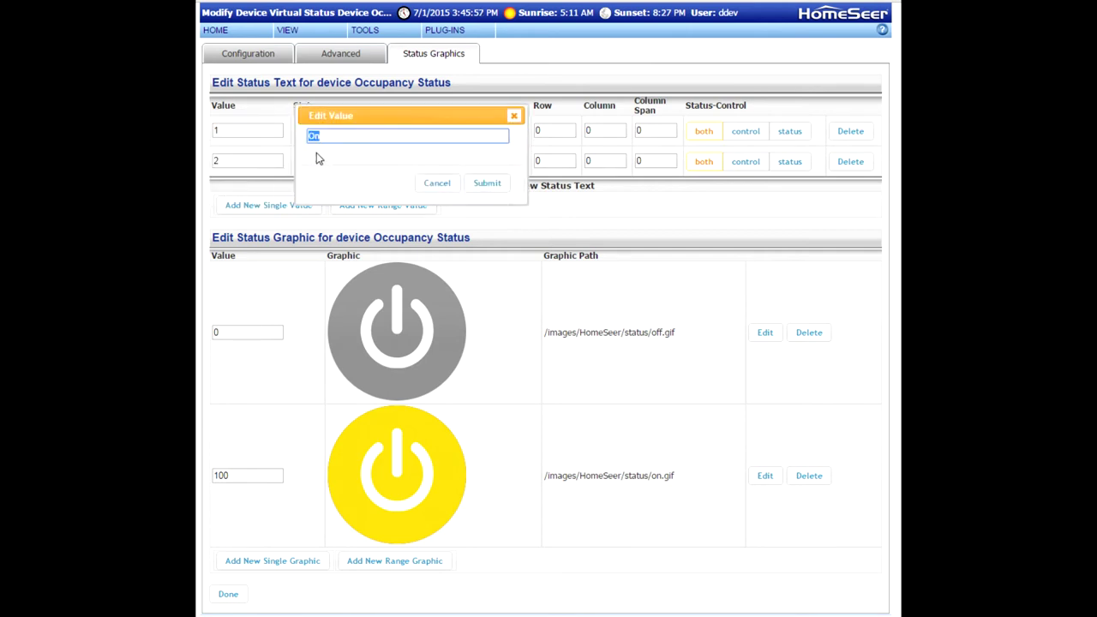
pyautogui.write('Away')
pyautogui.press('Return')
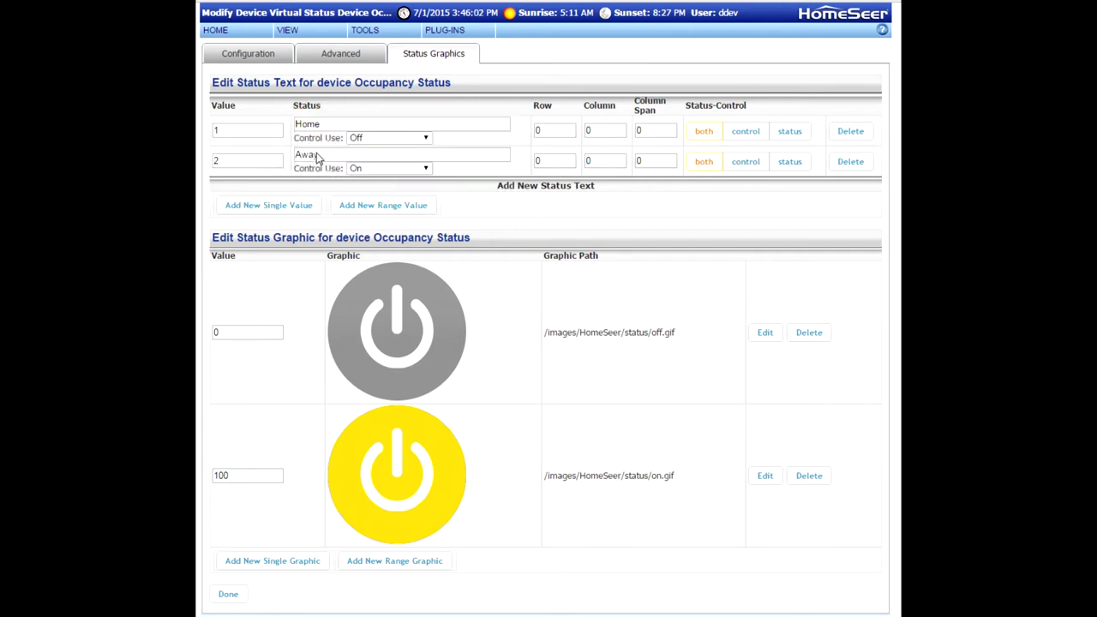
# Step: Add a third status row with value 3 and label 'Vacation'
pyautogui.click(258, 209)
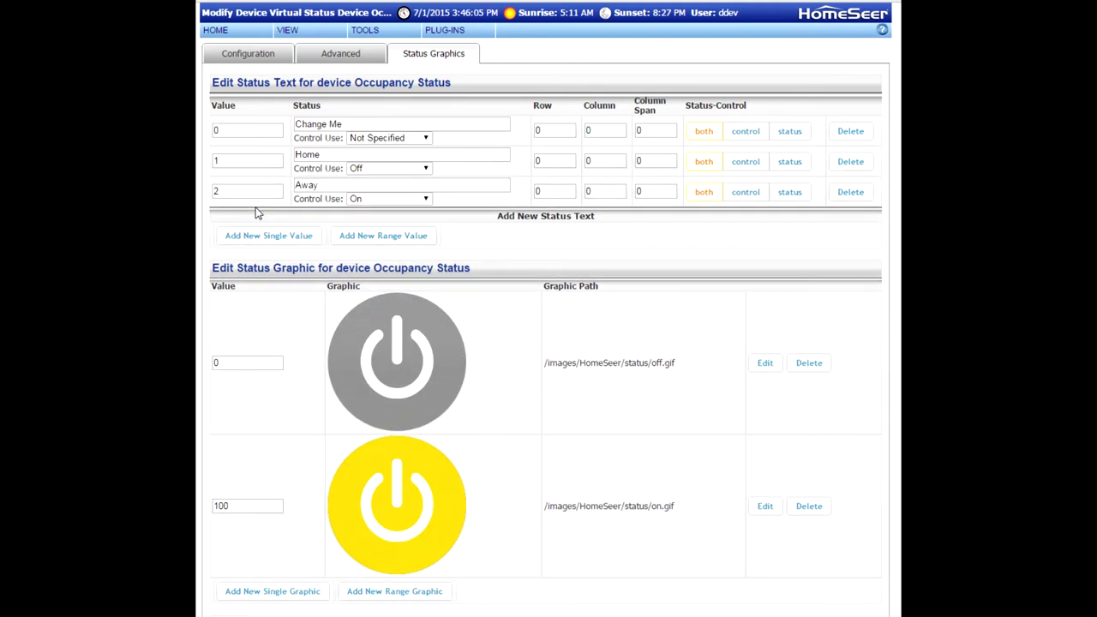
pyautogui.click(230, 133)
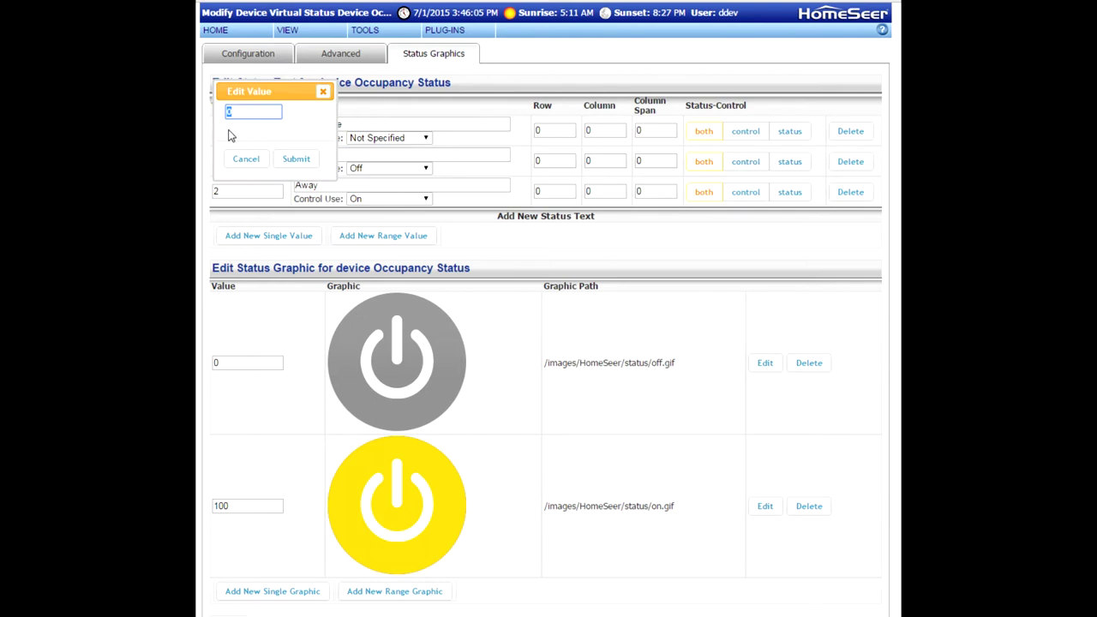
pyautogui.write('3')
pyautogui.click(296, 158)
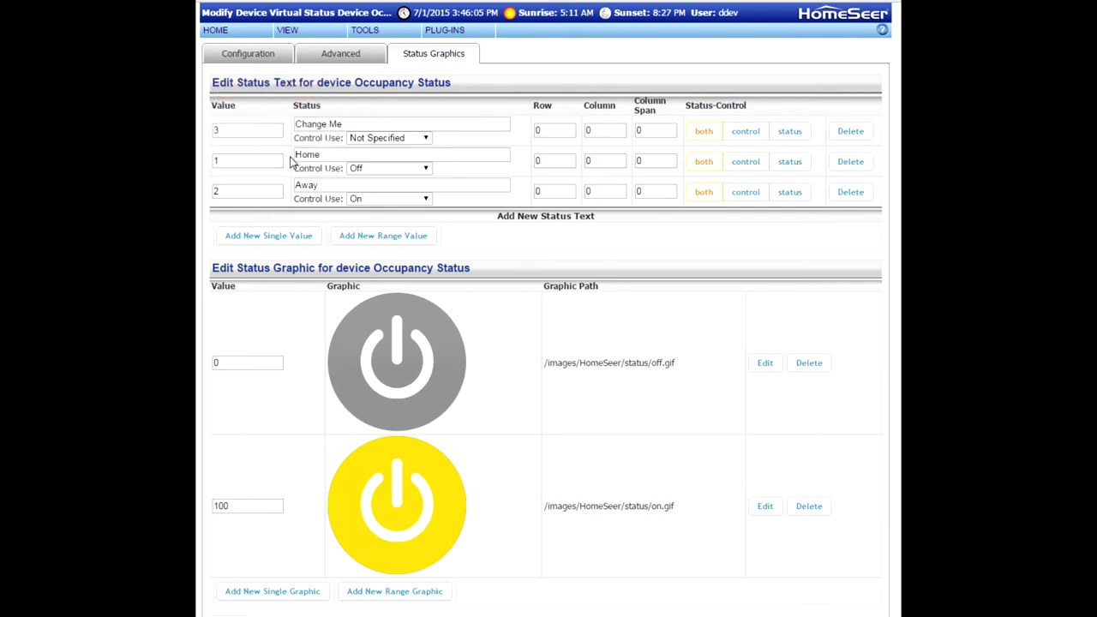
pyautogui.click(340, 186)
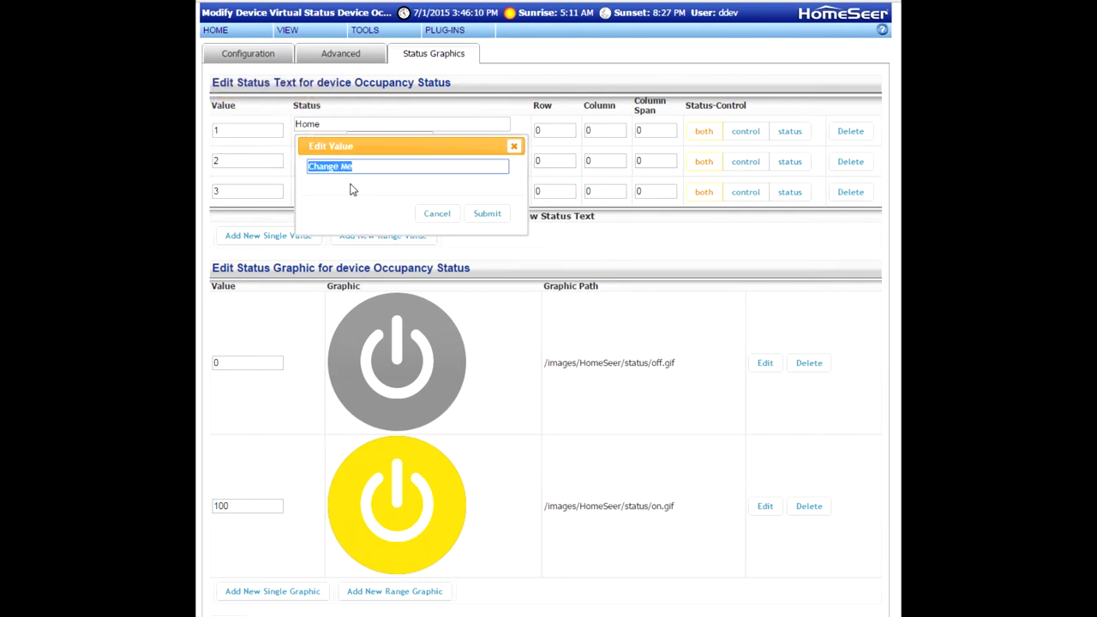
pyautogui.write('Vacation')
pyautogui.click(488, 216)
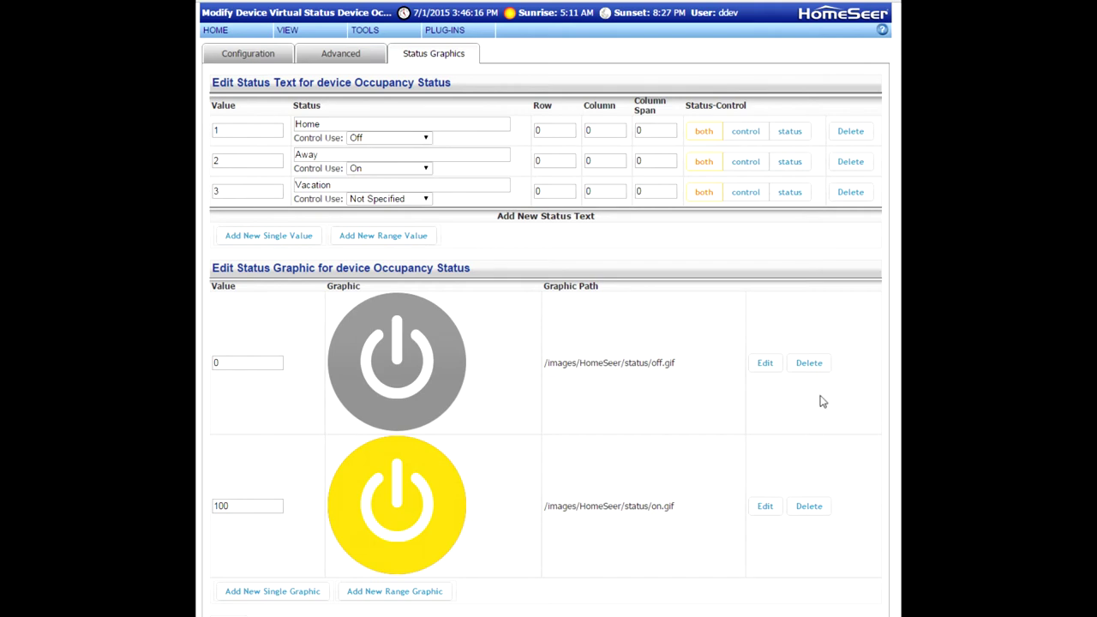
# Step: Delete the default 0 Off and 100 On graphics and add a new single graphic
pyautogui.click(810, 364)
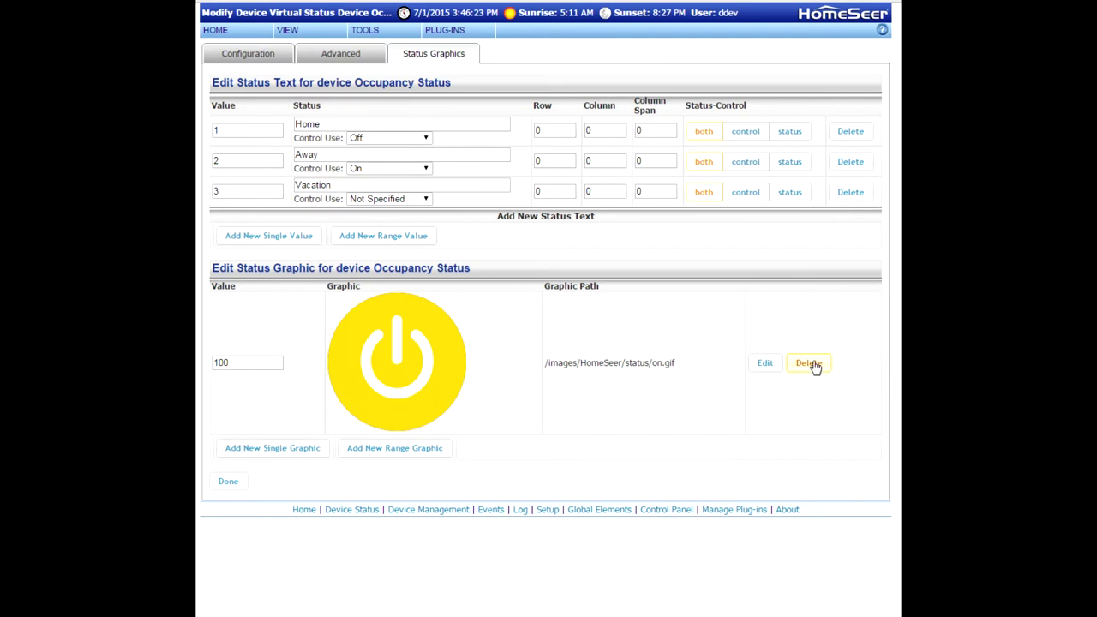
pyautogui.click(810, 363)
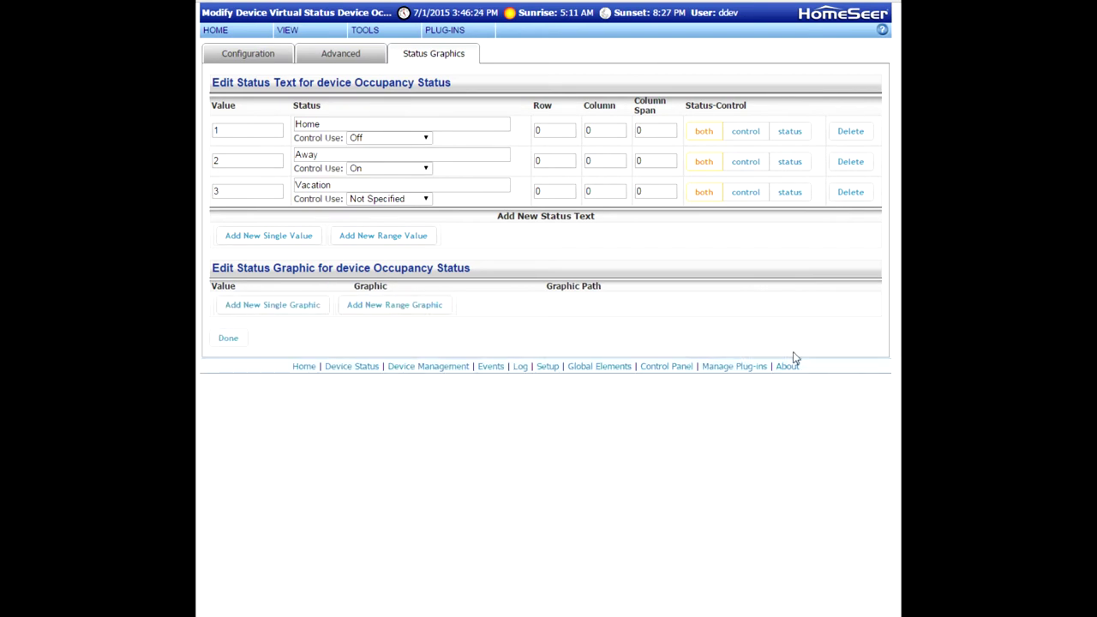
pyautogui.click(255, 306)
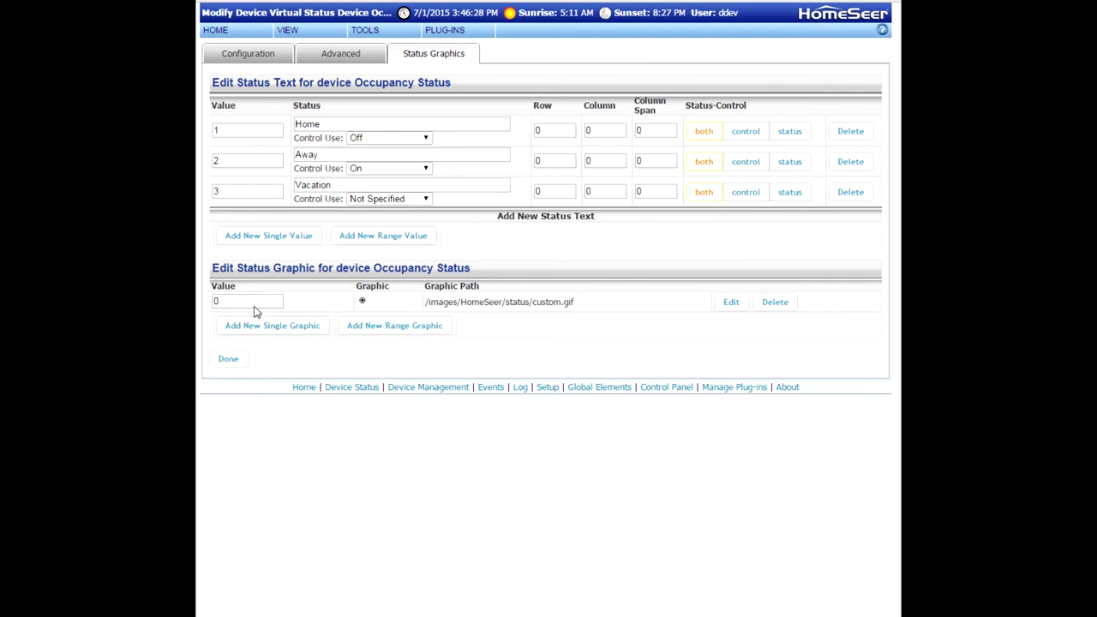
# Step: Assign the HomeSeer > contemporary > home.png image to the new graphic
pyautogui.click(731, 302)
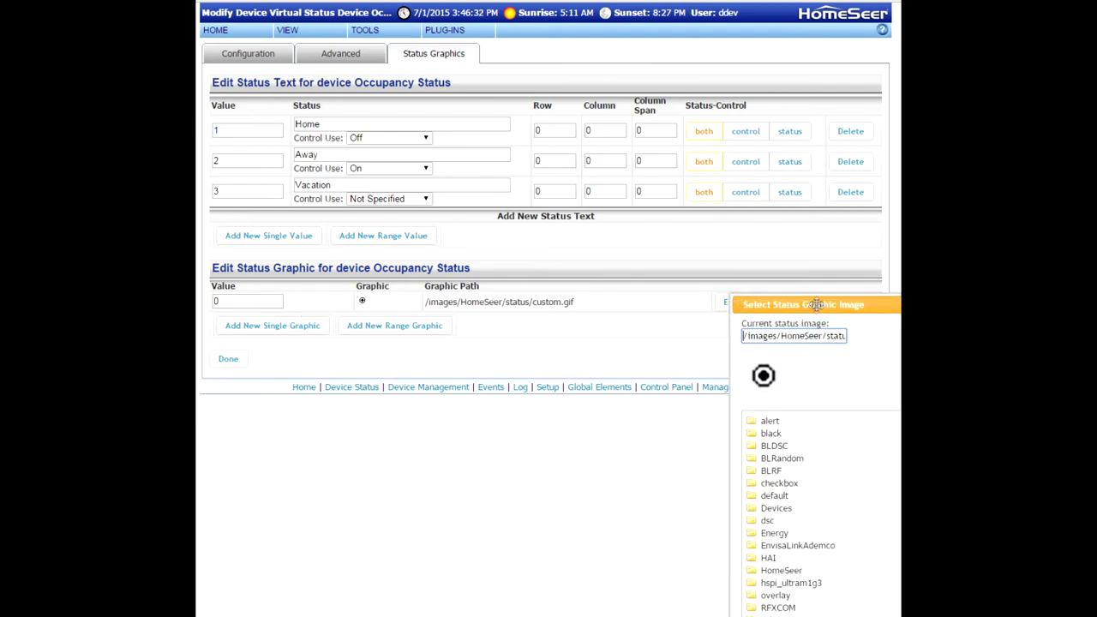
pyautogui.moveTo(817, 305); pyautogui.dragTo(688, 142)
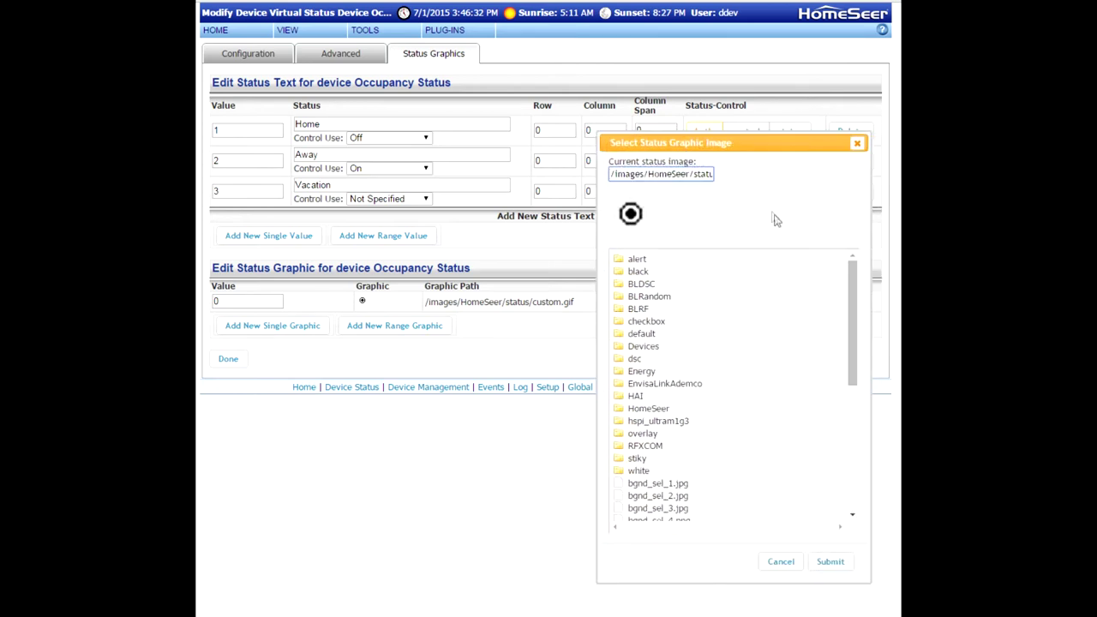
pyautogui.click(714, 411)
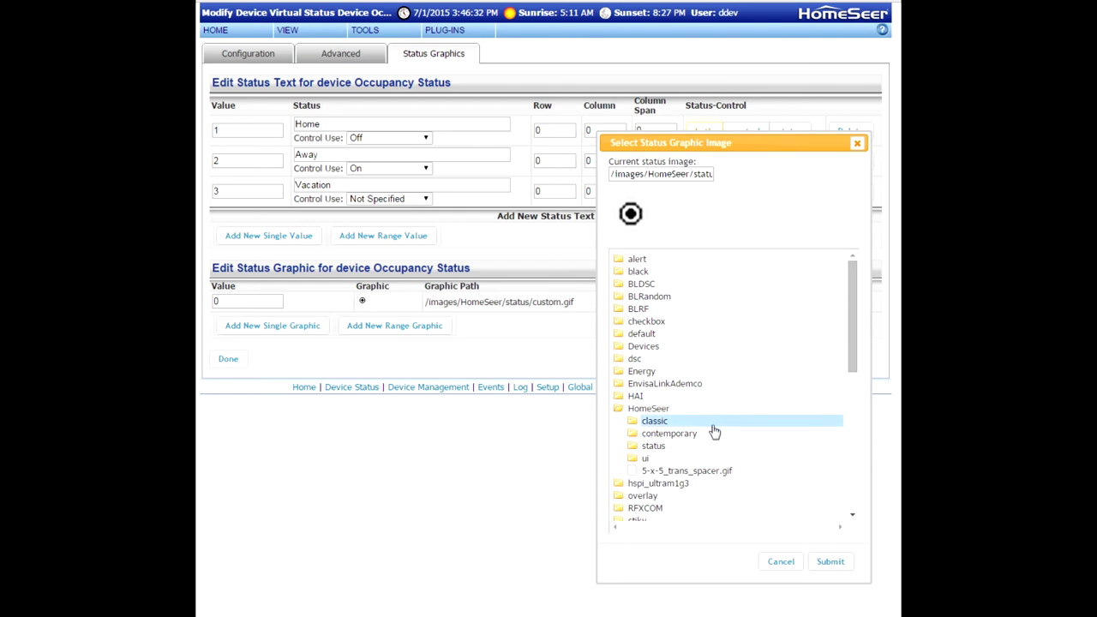
pyautogui.click(714, 435)
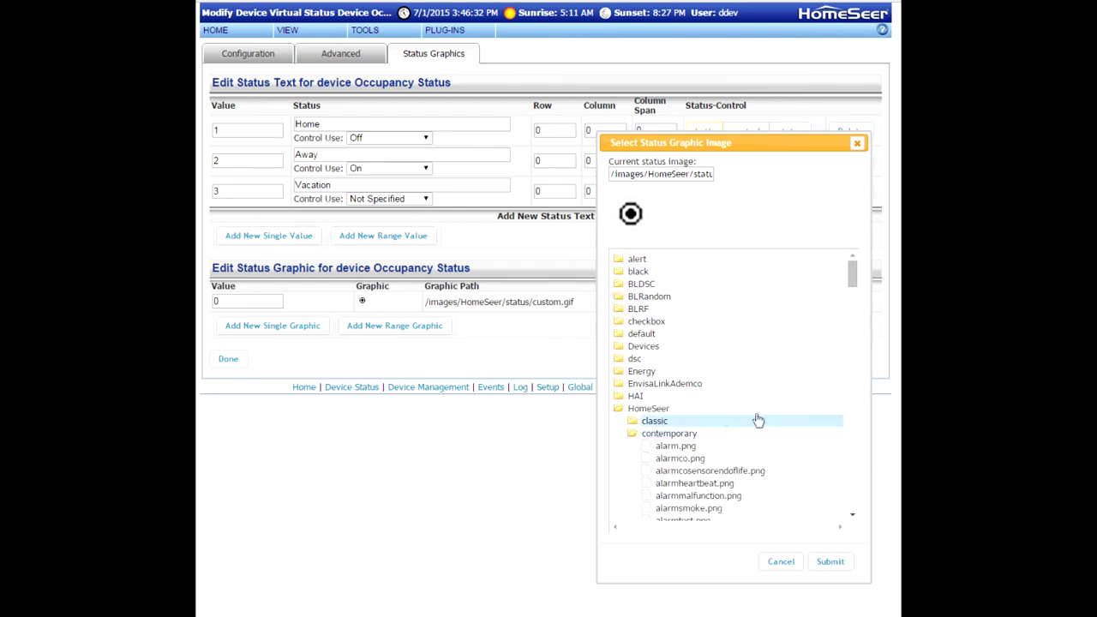
pyautogui.moveTo(853, 283); pyautogui.dragTo(870, 353)
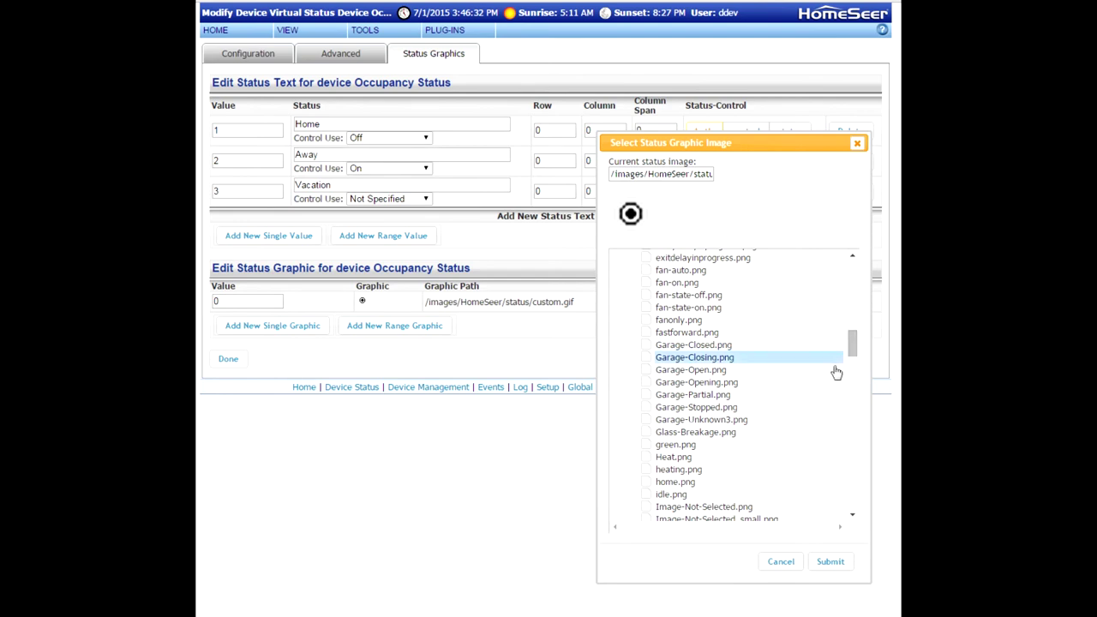
pyautogui.click(739, 486)
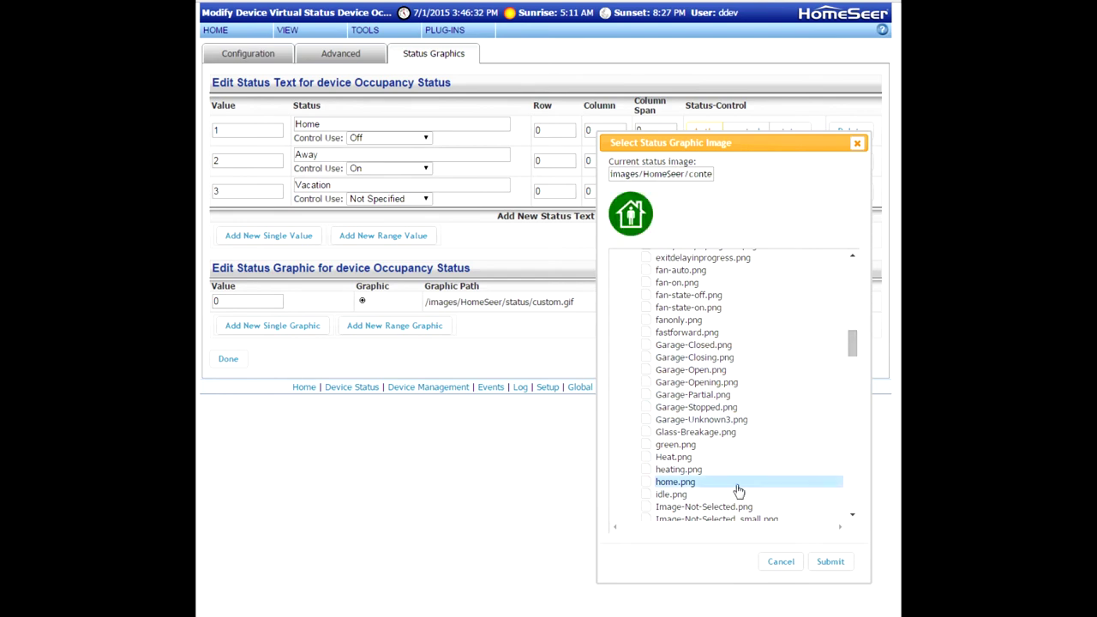
pyautogui.click(830, 562)
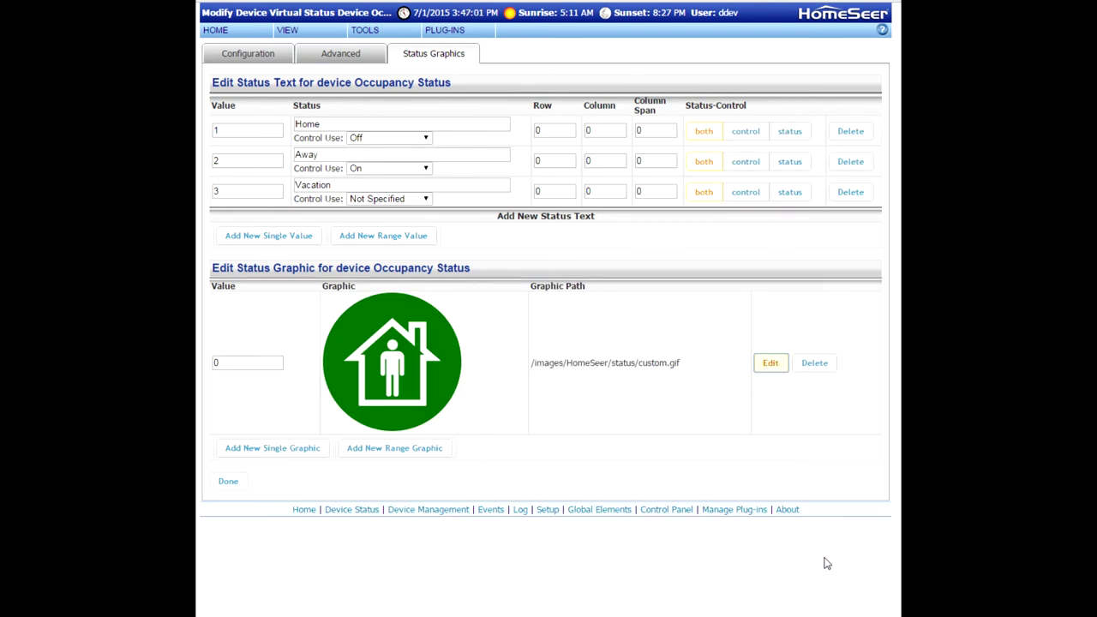
# Step: Set the home.png graphic's value to 1 and add another blank graphic entry
pyautogui.click(239, 367)
pyautogui.write('1')
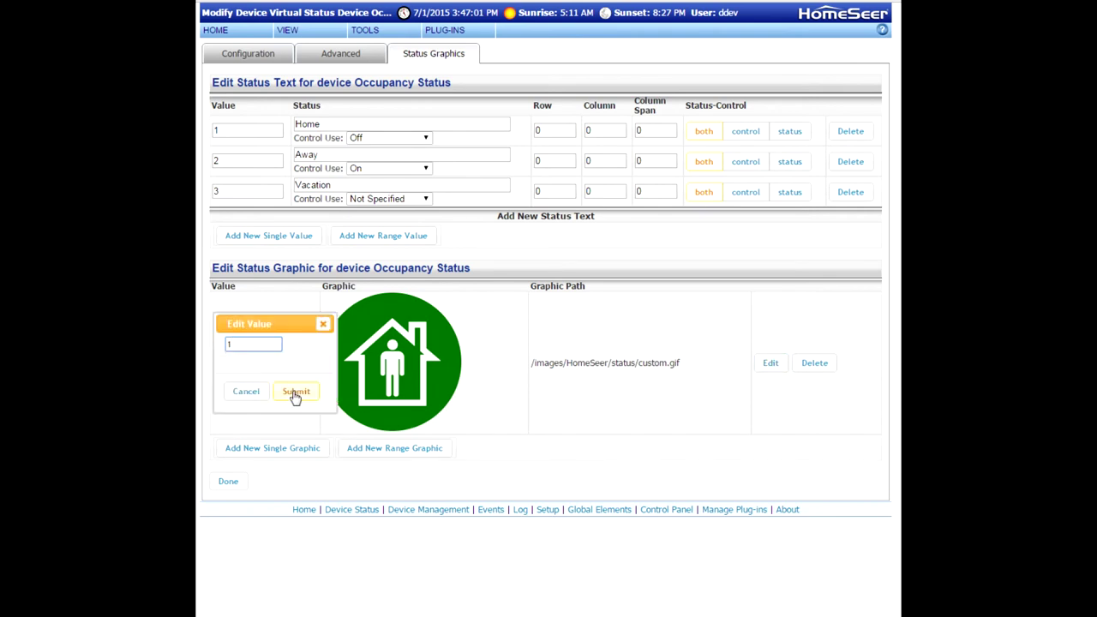
pyautogui.click(295, 391)
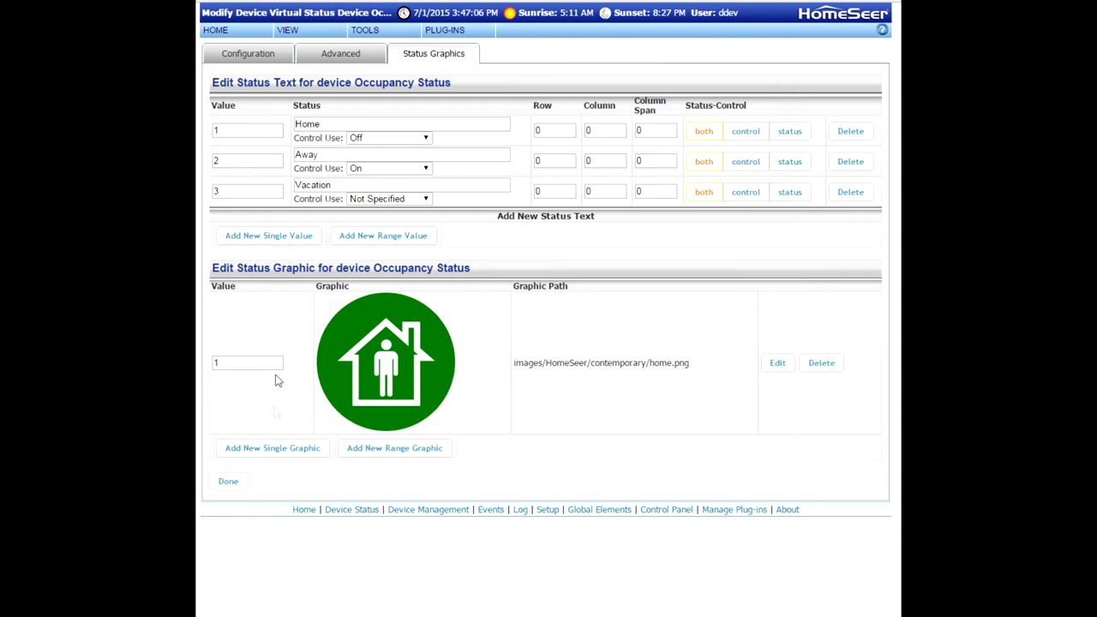
pyautogui.click(276, 453)
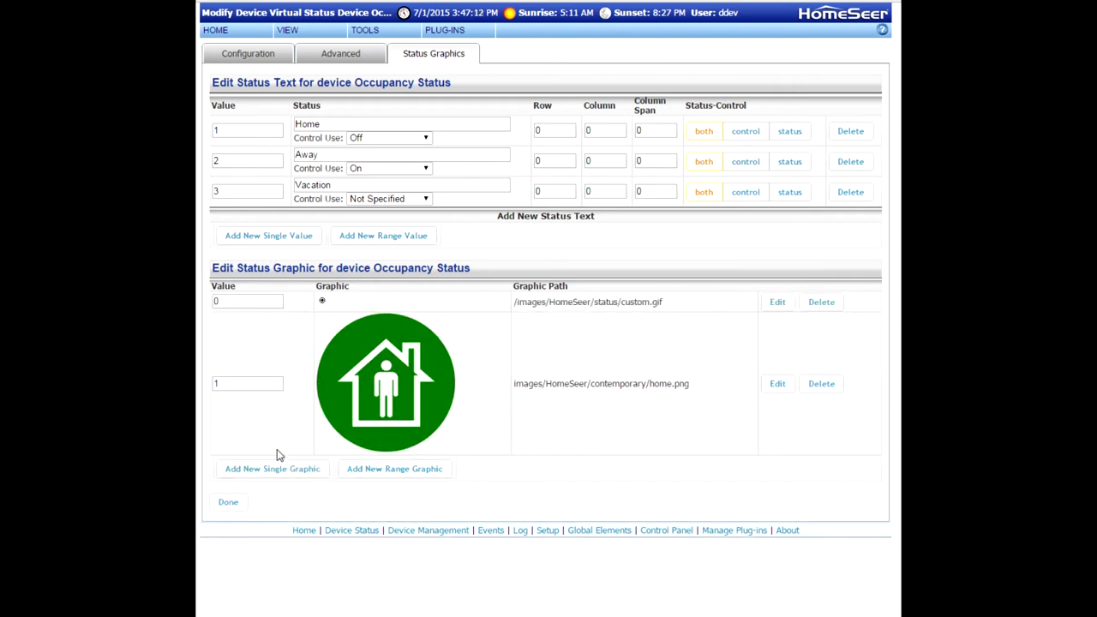
# Step: Set the new graphic's value to 2 with the red away.png house image, then add another entry
pyautogui.click(238, 306)
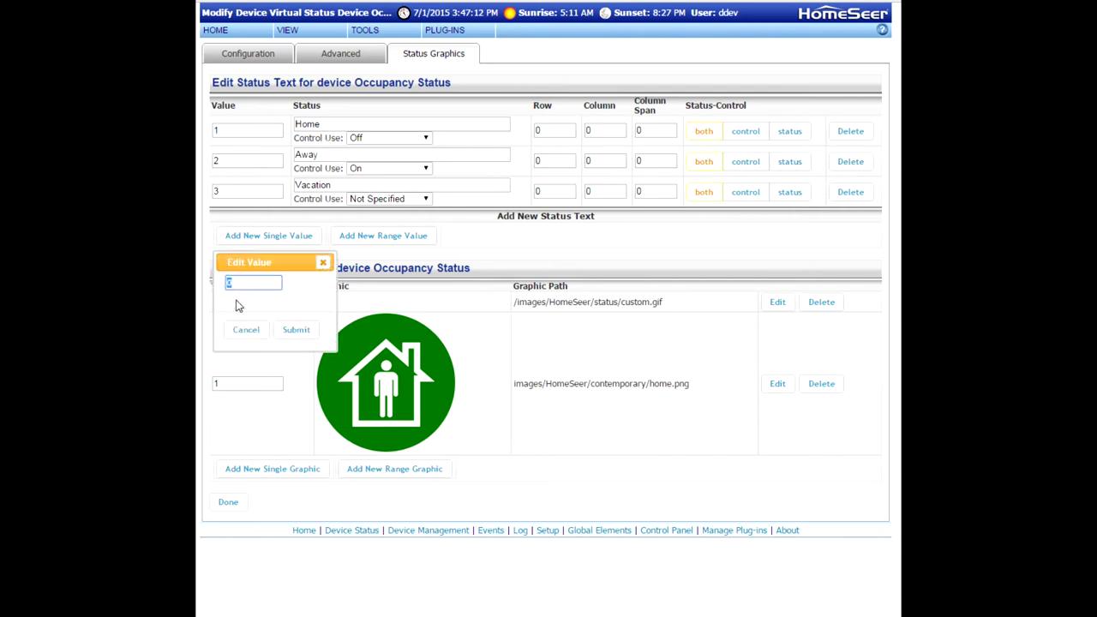
pyautogui.click(293, 330)
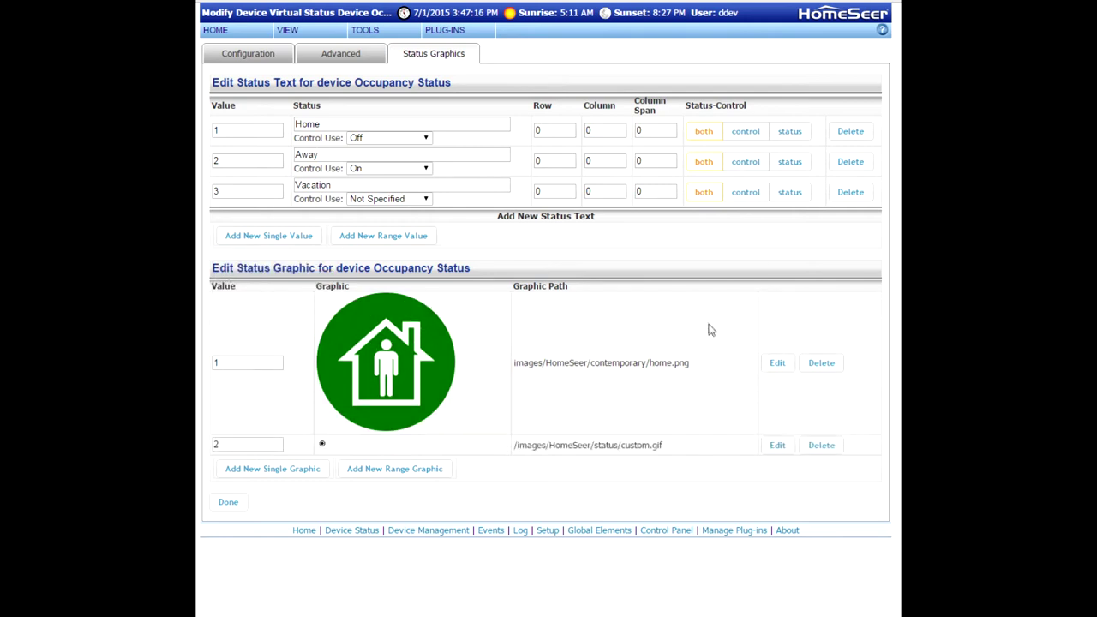
pyautogui.click(779, 446)
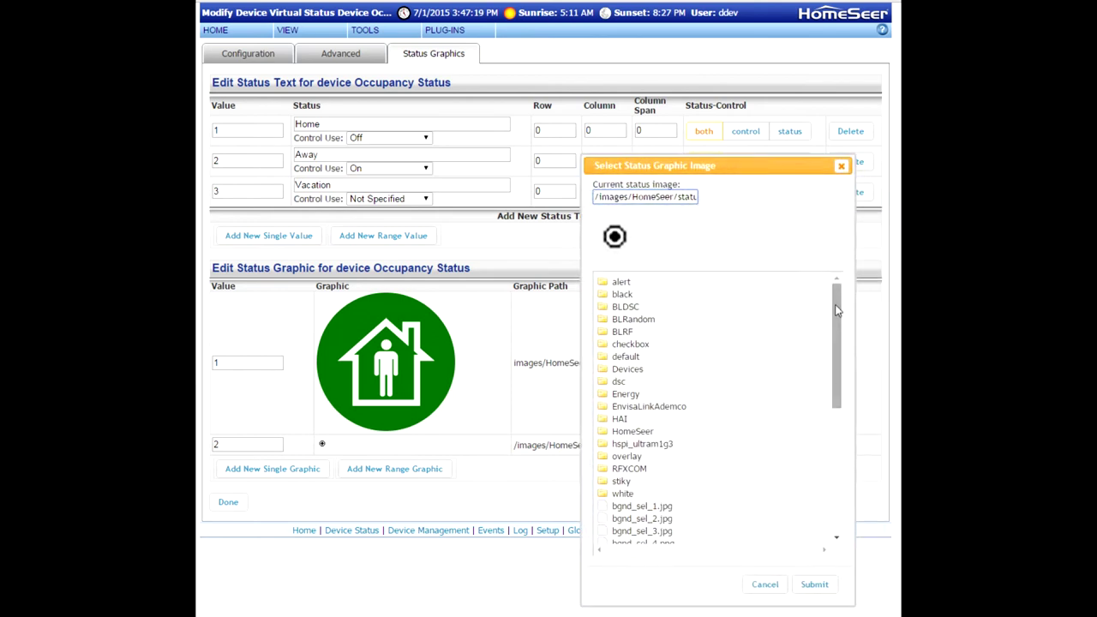
pyautogui.click(712, 431)
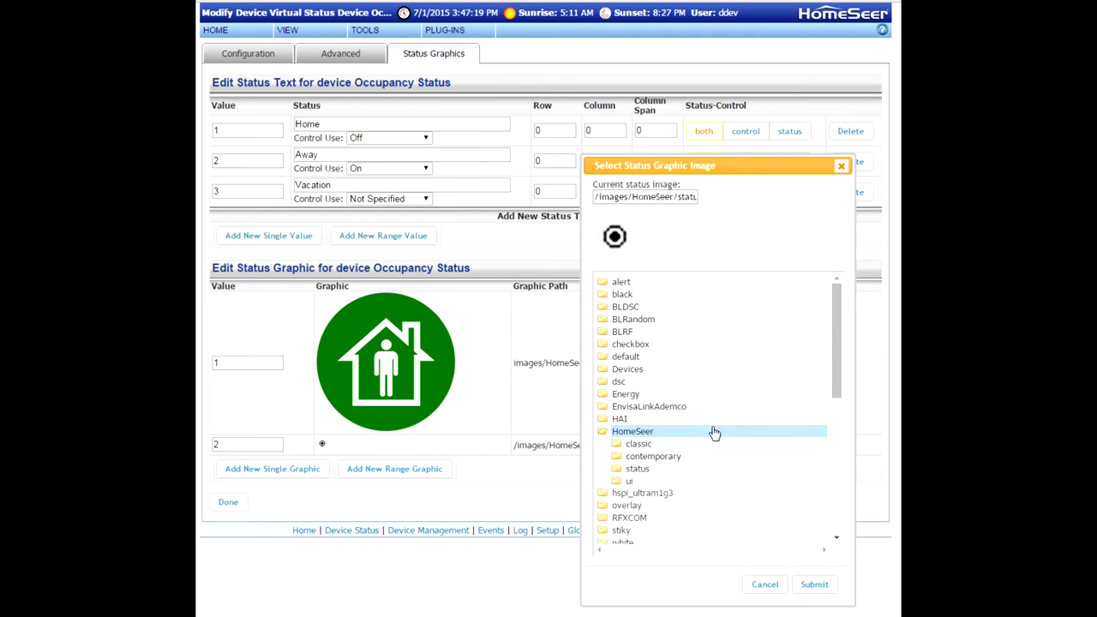
pyautogui.click(714, 456)
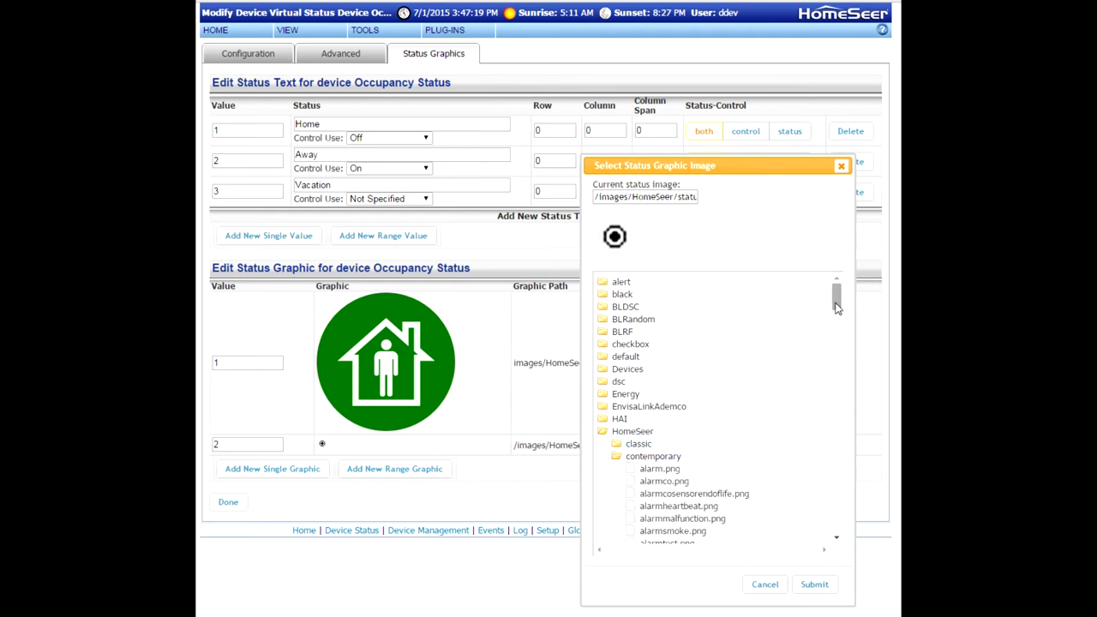
pyautogui.scroll(-1, 770, 409)
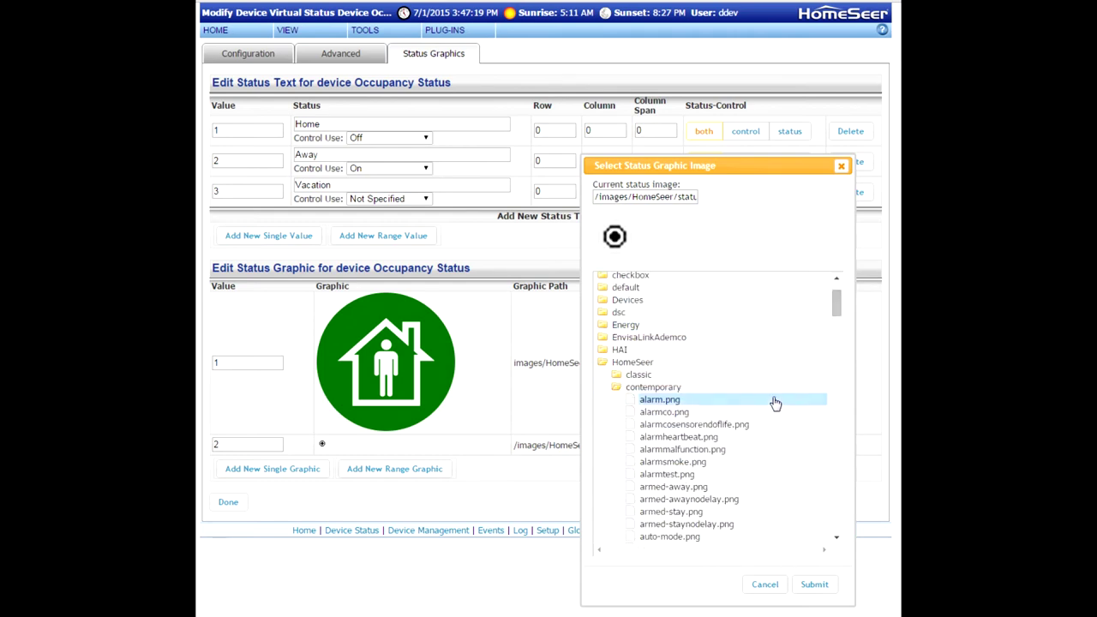
pyautogui.scroll(-1, 770, 412)
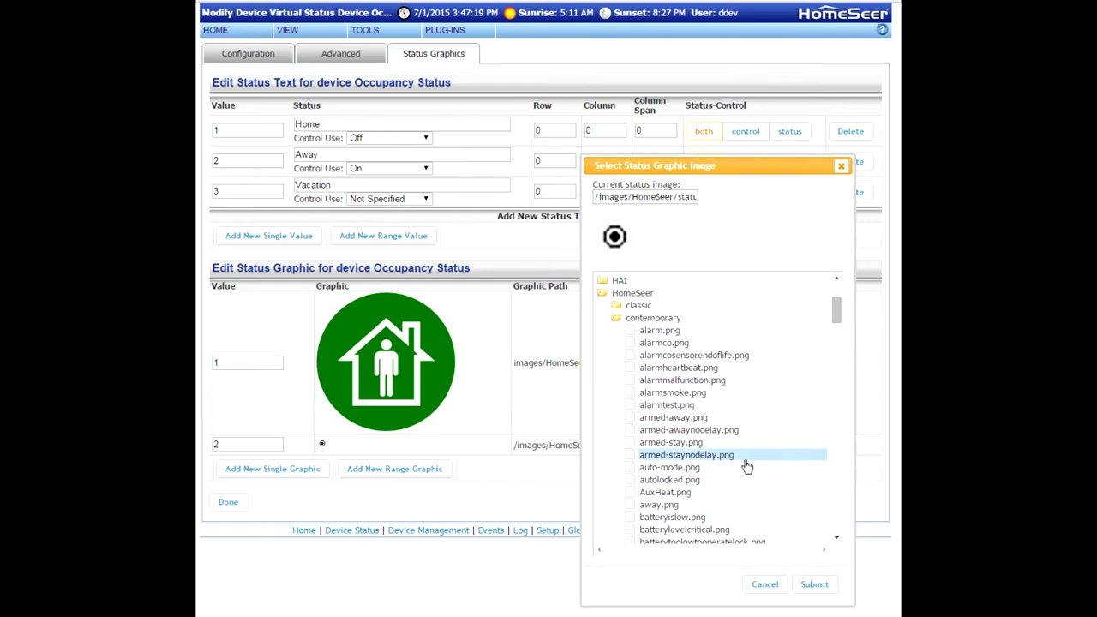
pyautogui.click(730, 507)
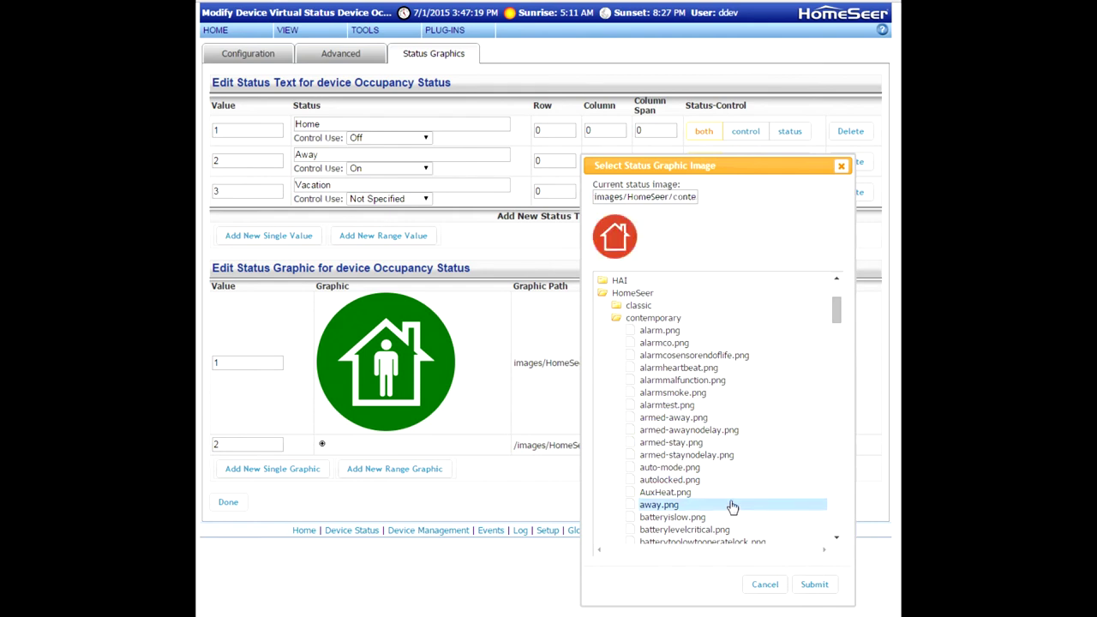
pyautogui.click(814, 584)
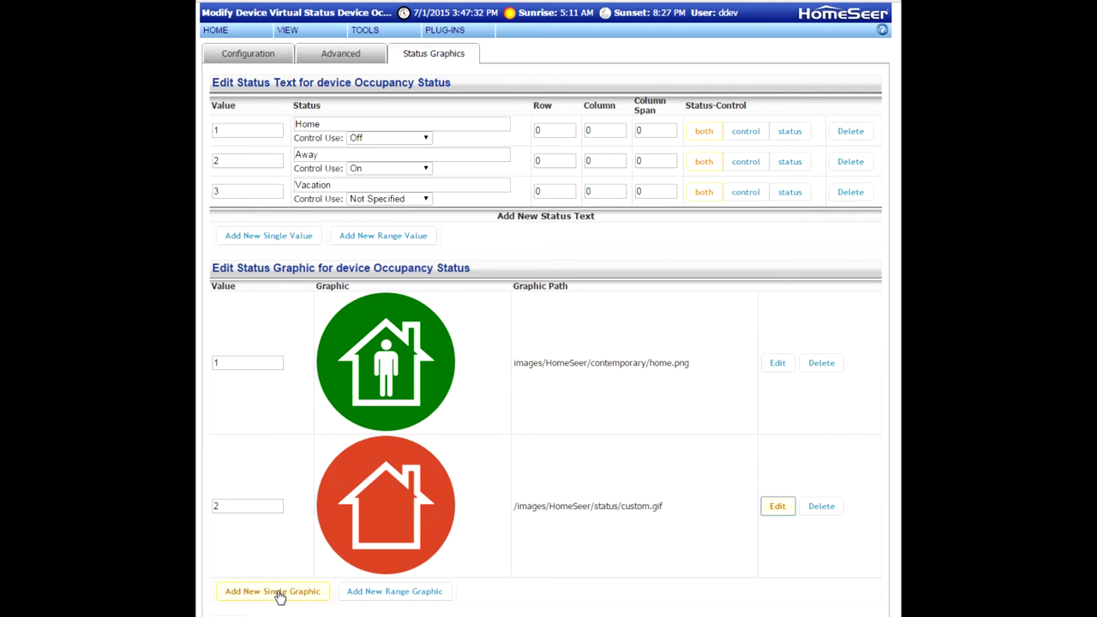
pyautogui.click(279, 593)
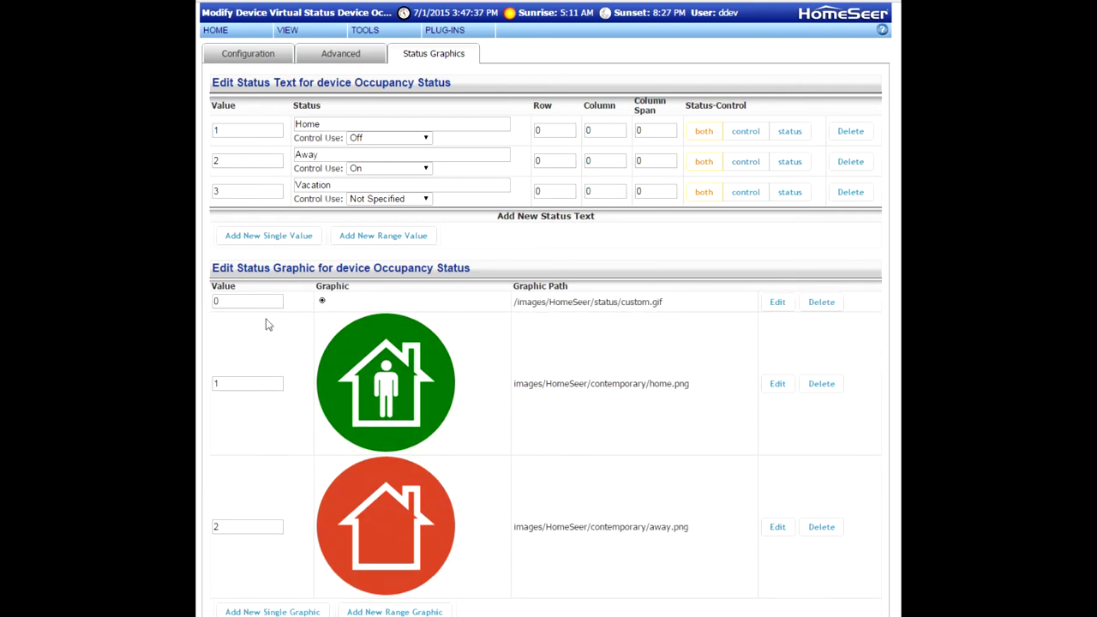
# Step: Set the newest graphic entry's value to 3
pyautogui.click(249, 302)
pyautogui.write('3')
pyautogui.click(290, 331)
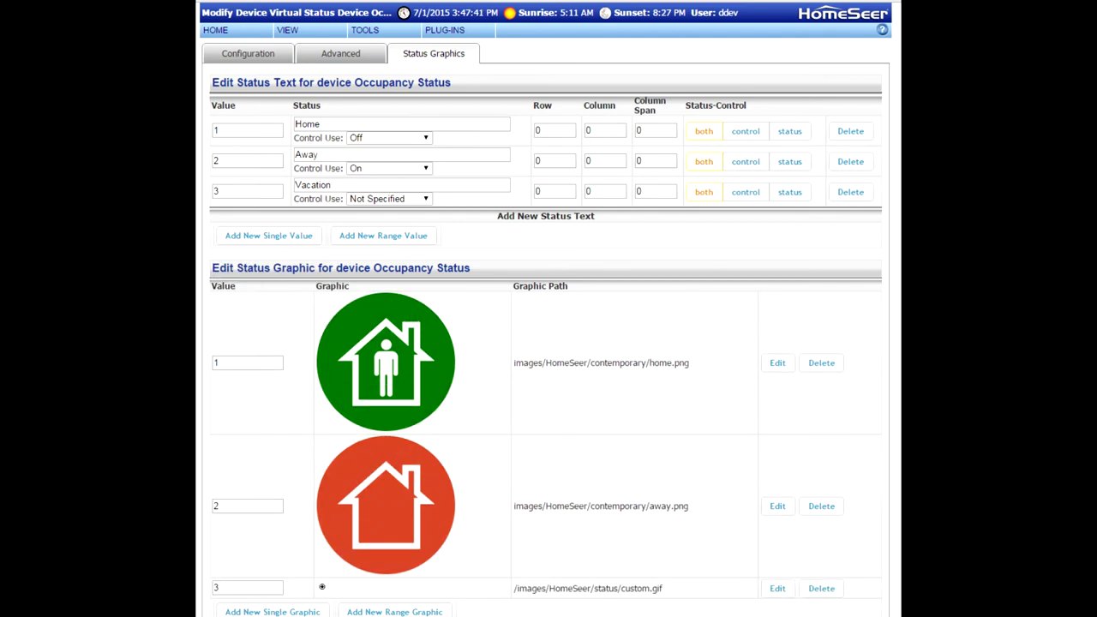
# Step: Give value 3 the HomeSeer > contemporary > vacation.png airplane image
pyautogui.click(777, 589)
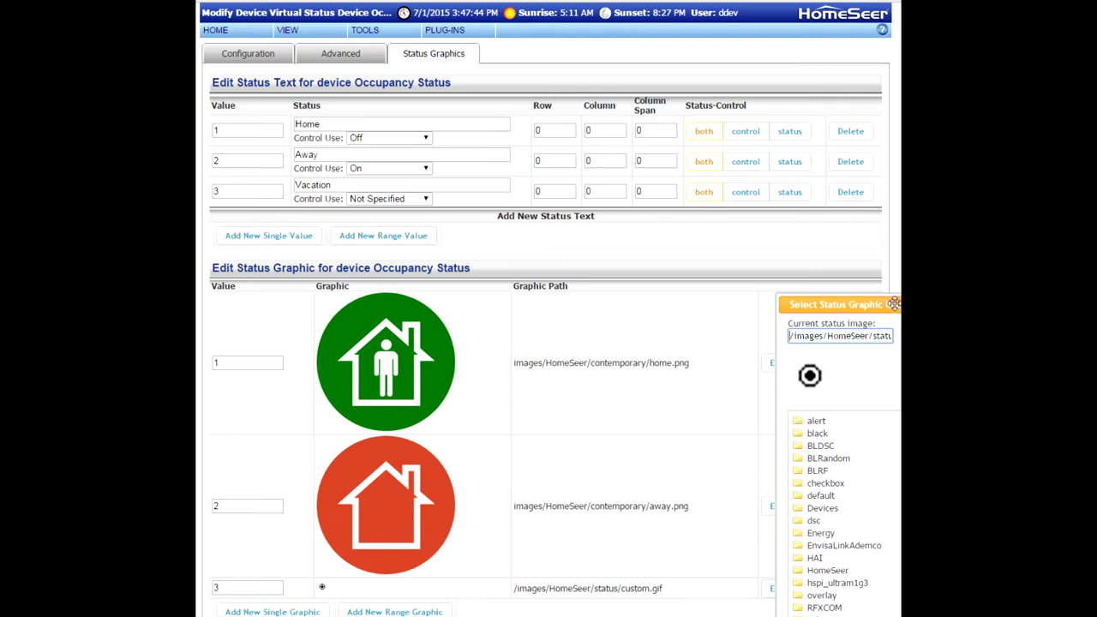
pyautogui.moveTo(893, 304); pyautogui.dragTo(707, 214)
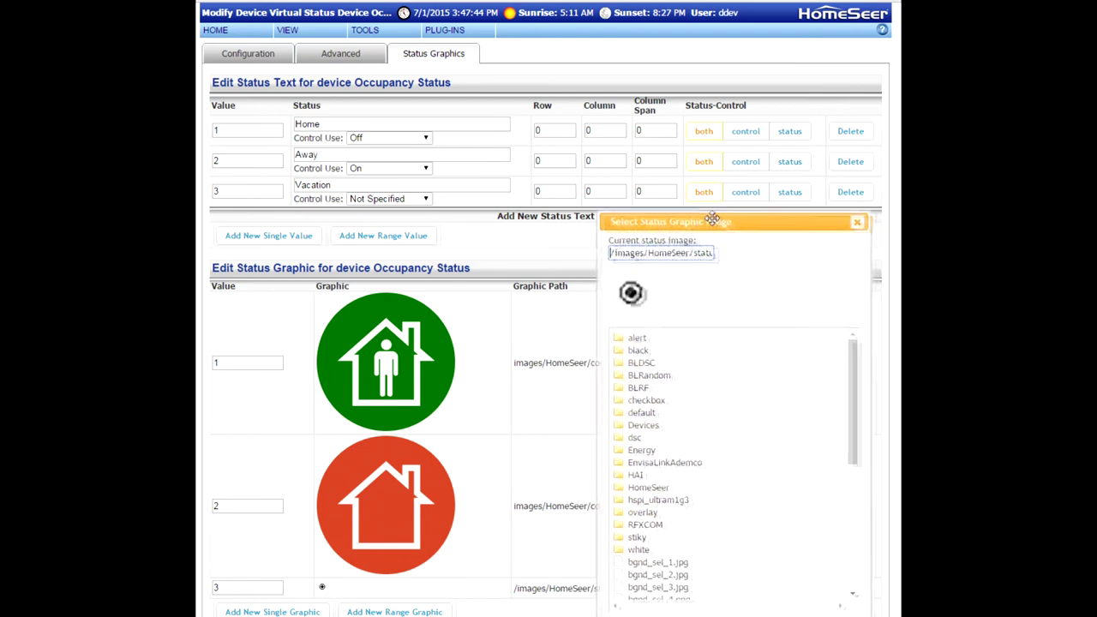
pyautogui.click(656, 486)
pyautogui.click(669, 509)
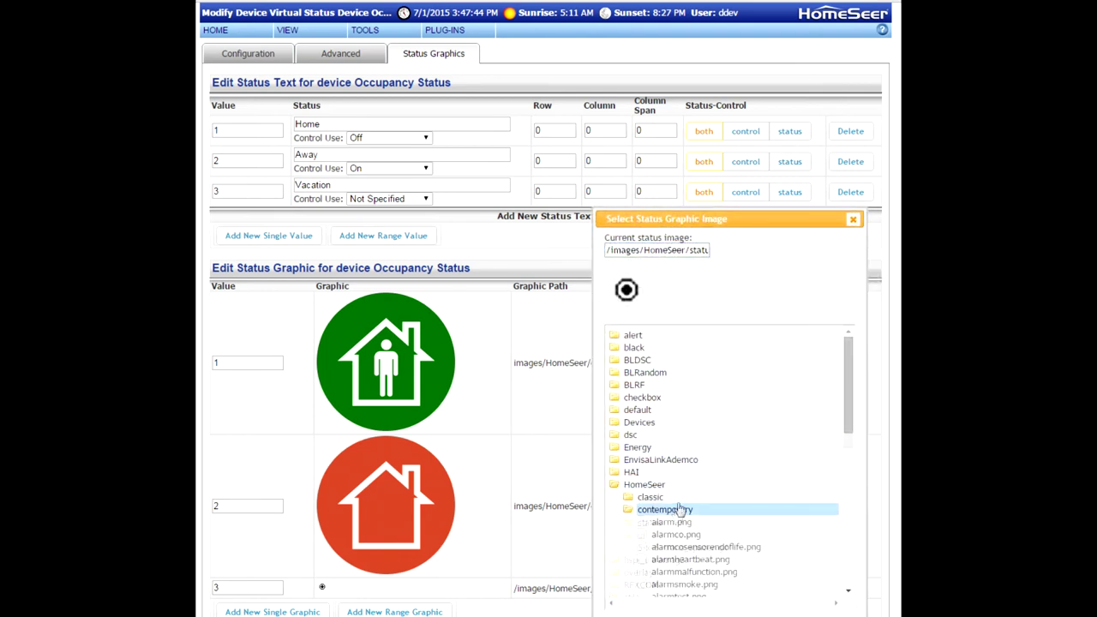
pyautogui.moveTo(848, 351); pyautogui.dragTo(847, 527)
pyautogui.click(775, 486)
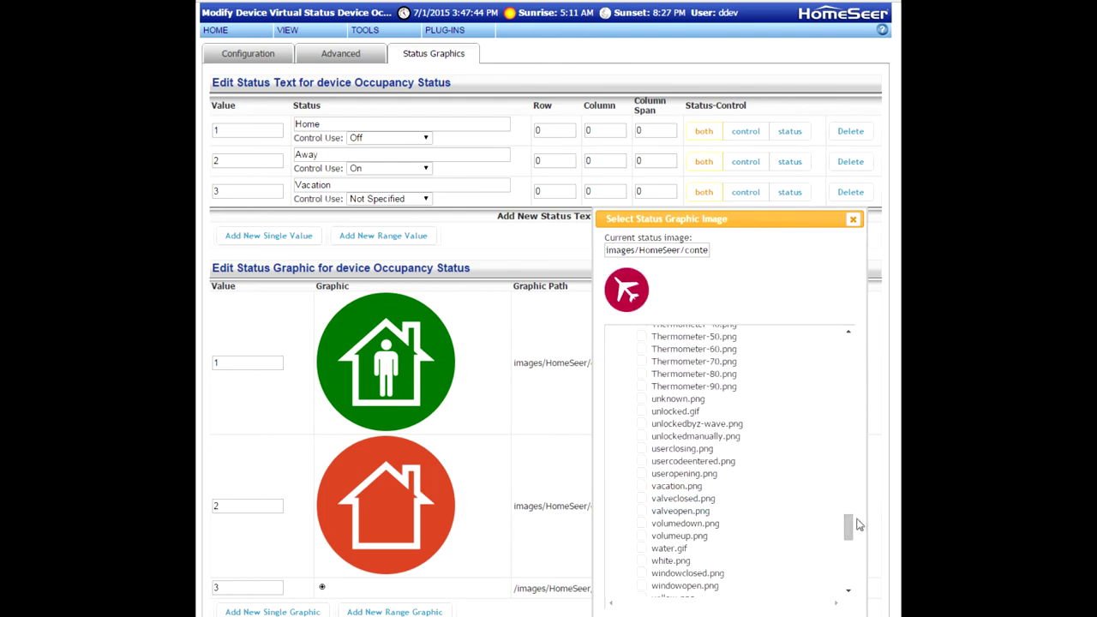
pyautogui.moveTo(776, 221); pyautogui.dragTo(772, 186)
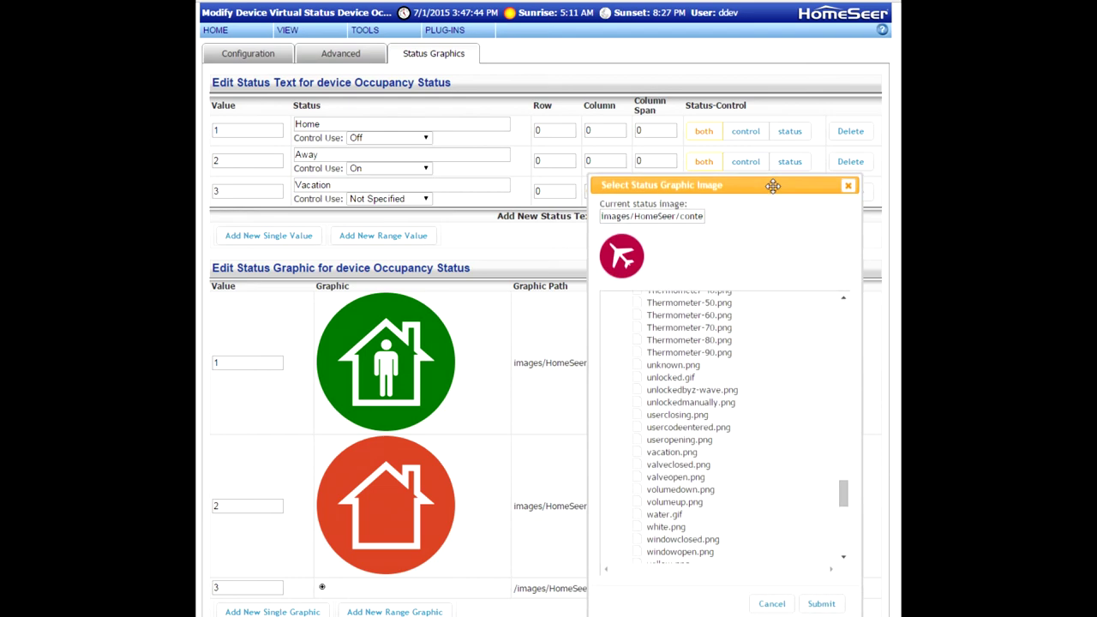
pyautogui.click(823, 604)
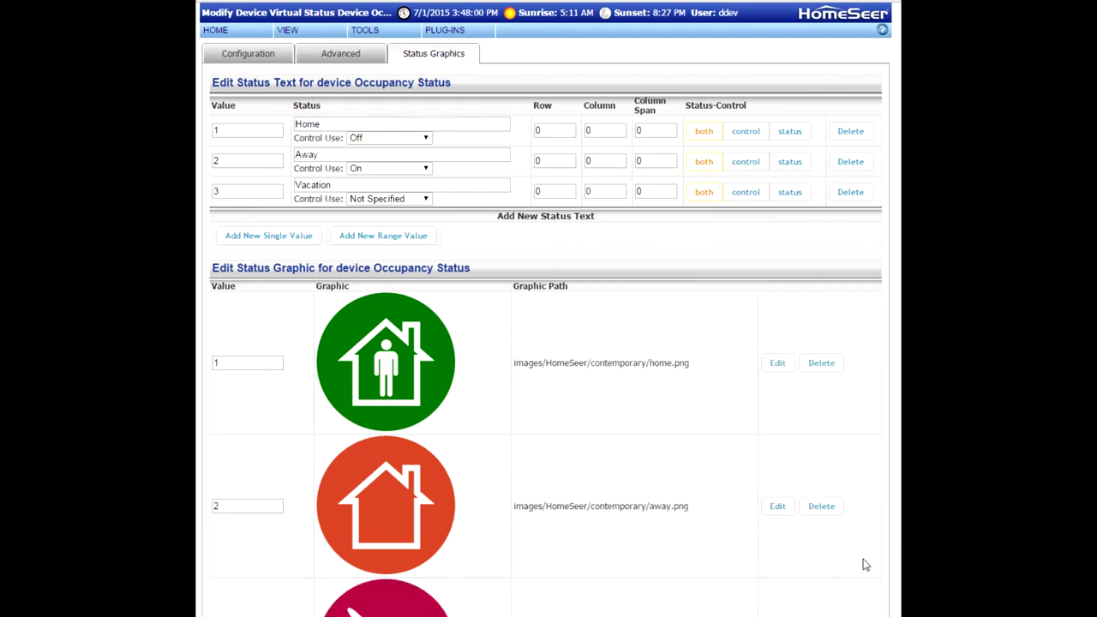
pyautogui.scroll(-1, 871, 530)
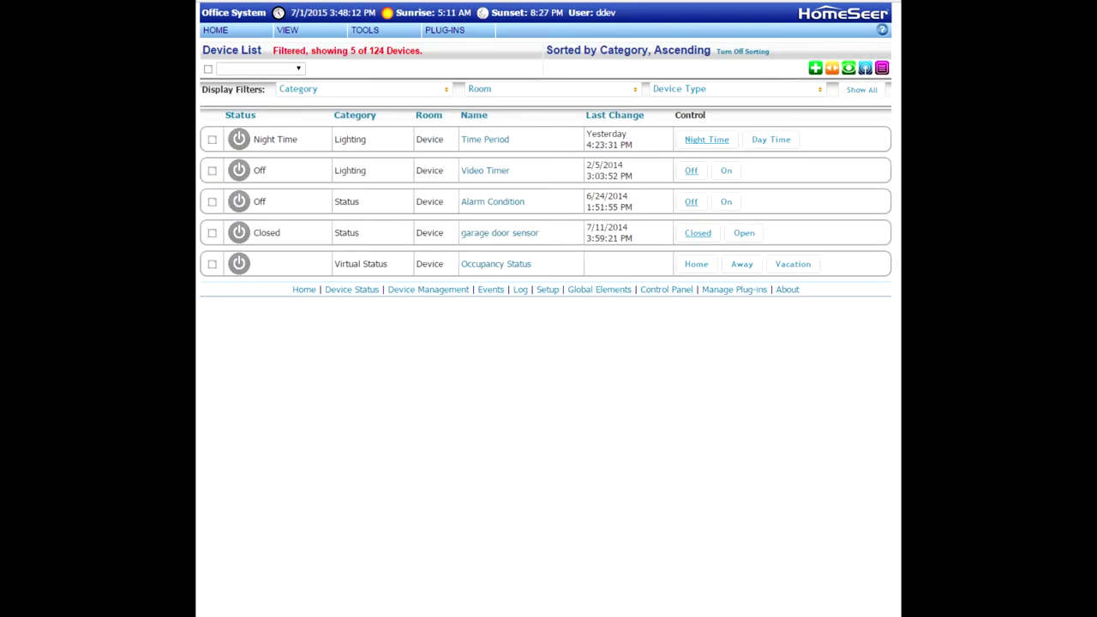
# Step: Test Occupancy Status by switching it to Home, then Away, then Vacation
pyautogui.click(685, 271)
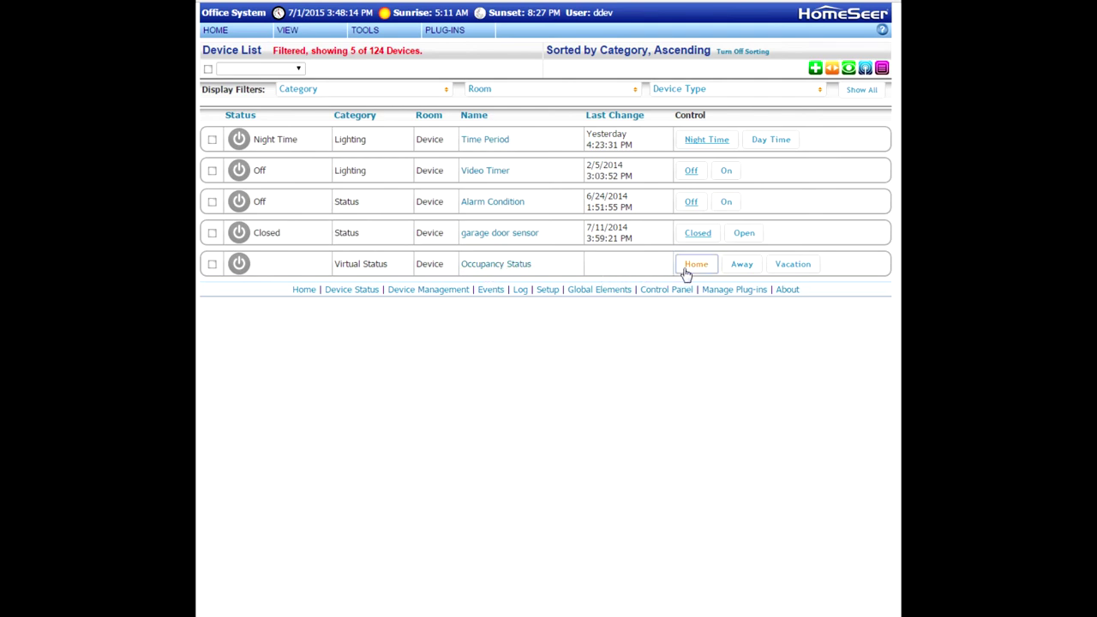
pyautogui.click(748, 268)
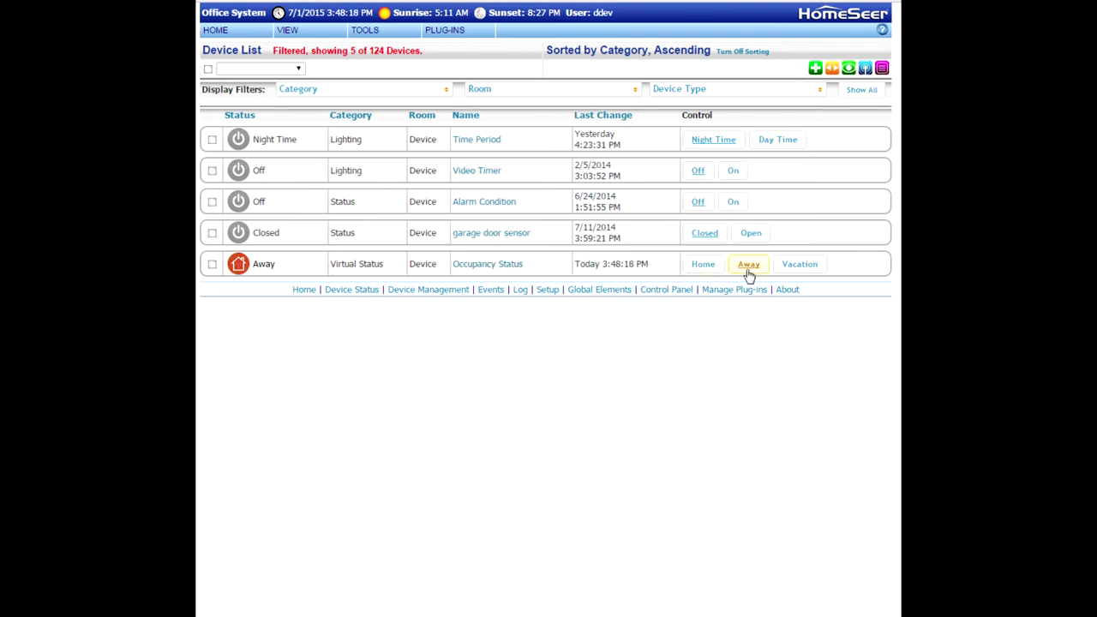
pyautogui.click(813, 271)
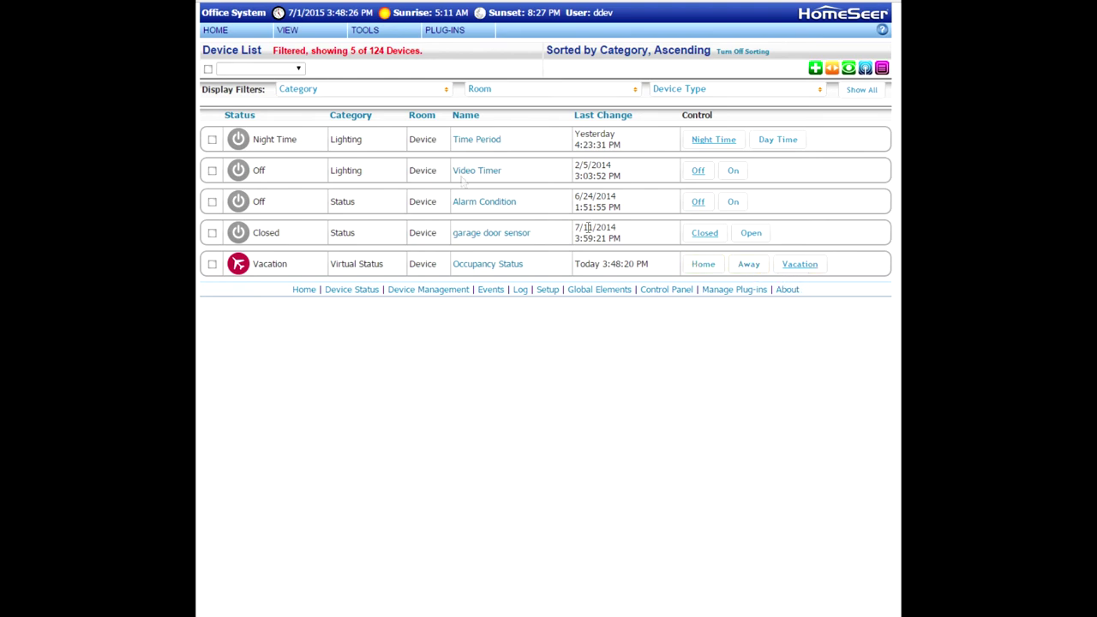
pyautogui.click(297, 32)
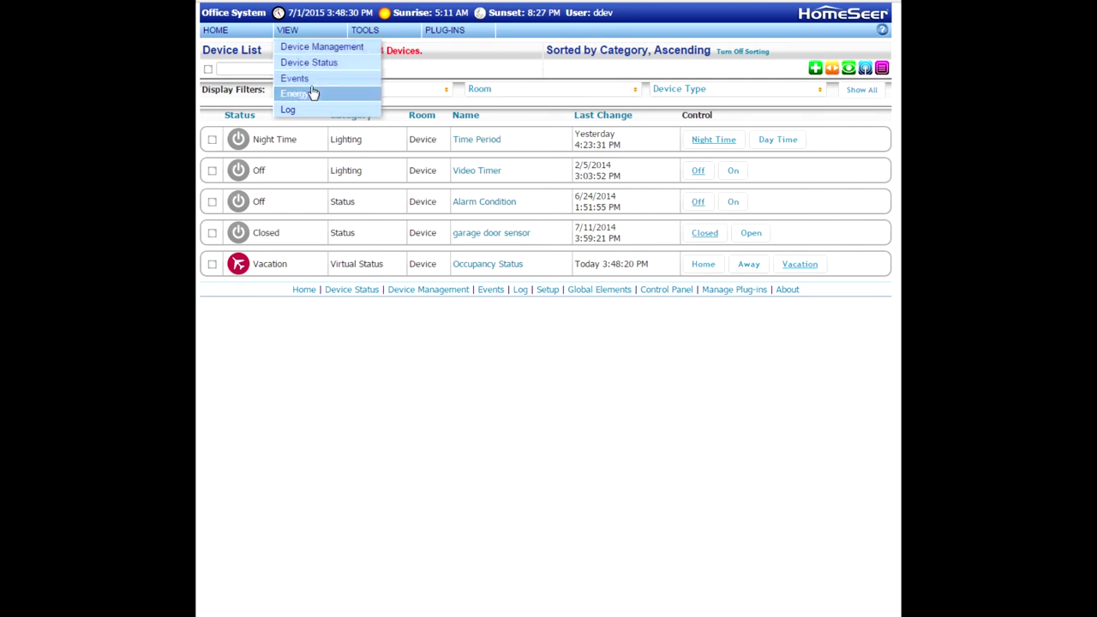
# Step: Add an event in MDC - events named 'turn light on when motion is sensed and occupancy status is vacation'
pyautogui.click(312, 85)
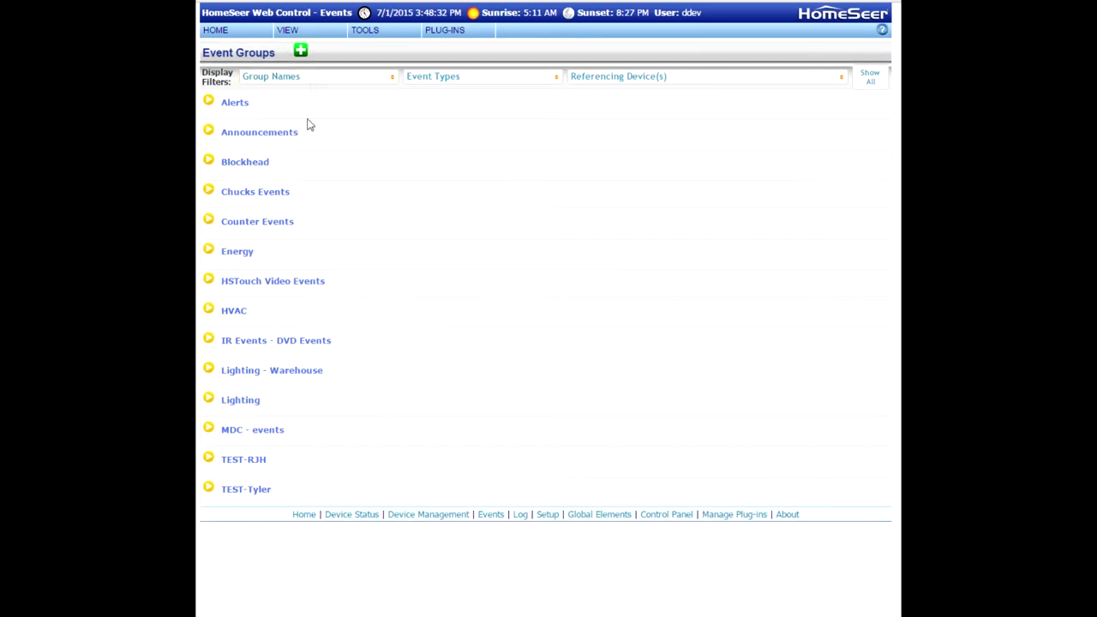
pyautogui.click(210, 428)
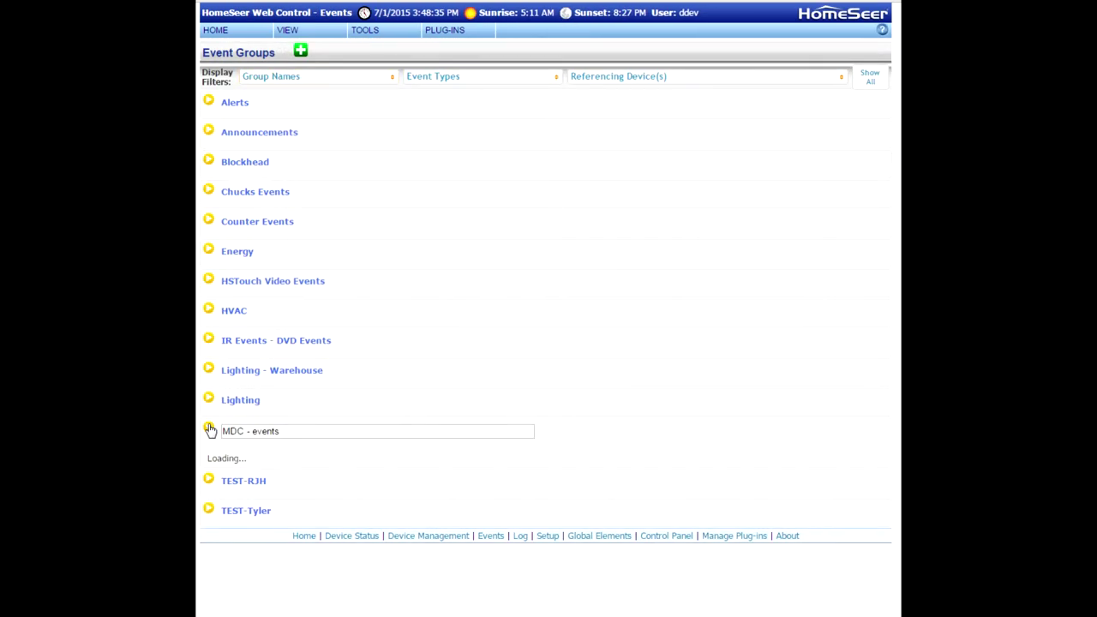
pyautogui.scroll(-1, 210, 430)
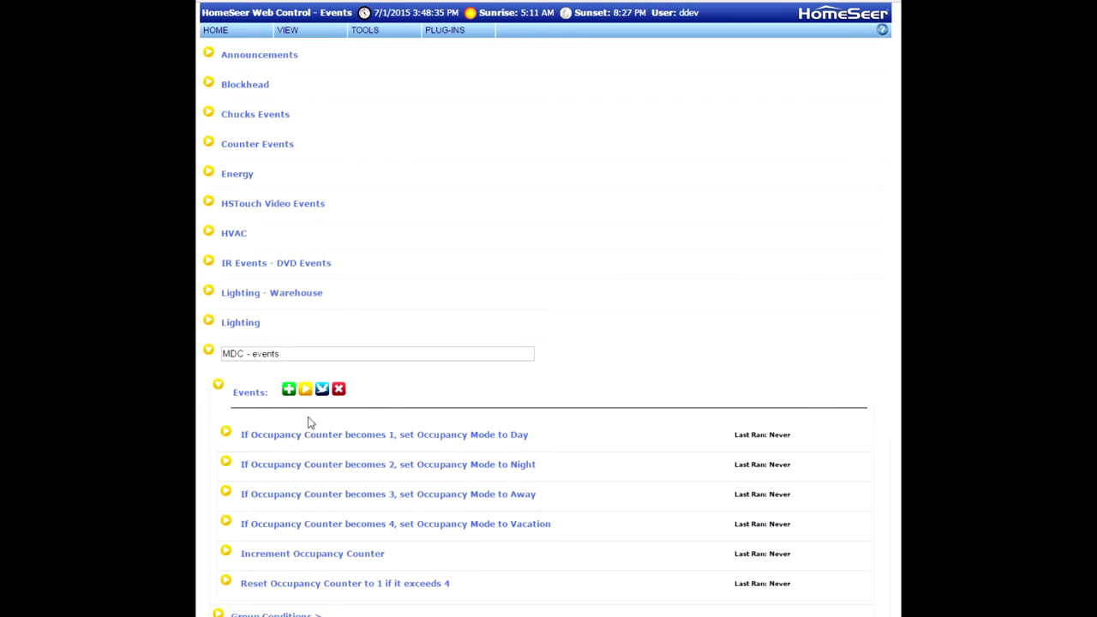
pyautogui.click(289, 391)
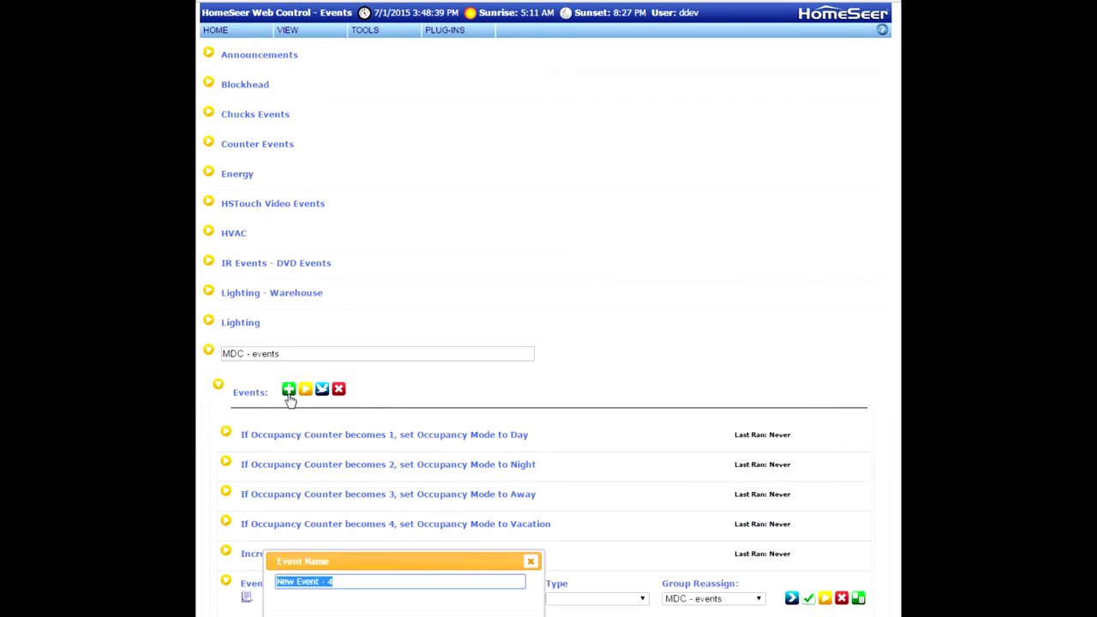
pyautogui.scroll(-2, 294, 395)
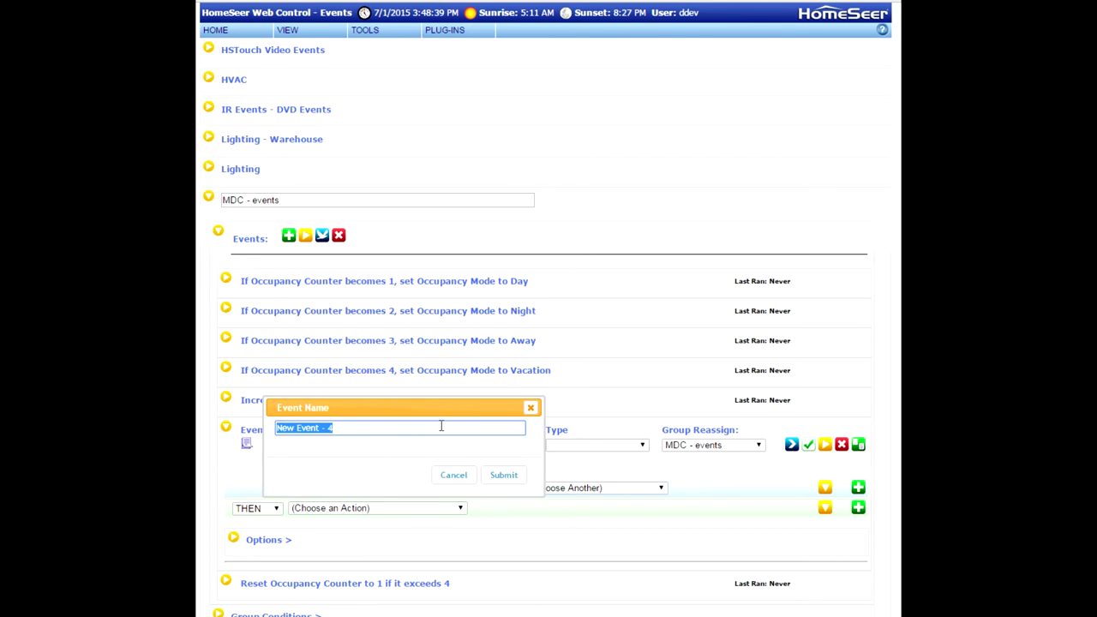
pyautogui.write('turn light on whe')
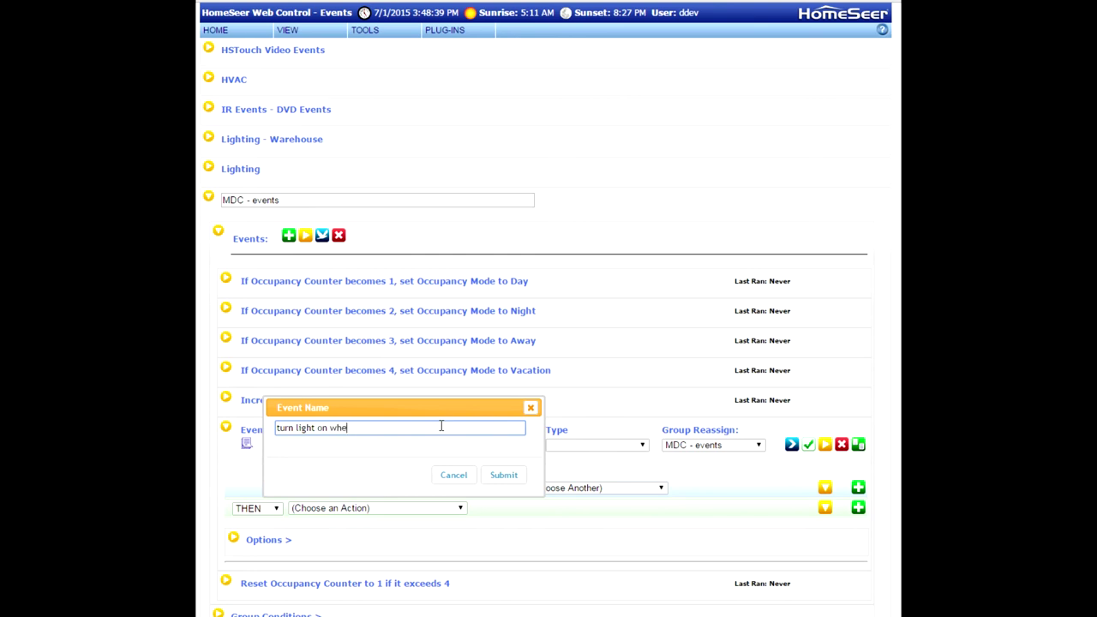
pyautogui.write('n motion is sensed and occupancy status is vacation')
# Step: Save the event name and set the trigger to a device's value changing and becoming a value
pyautogui.click(505, 475)
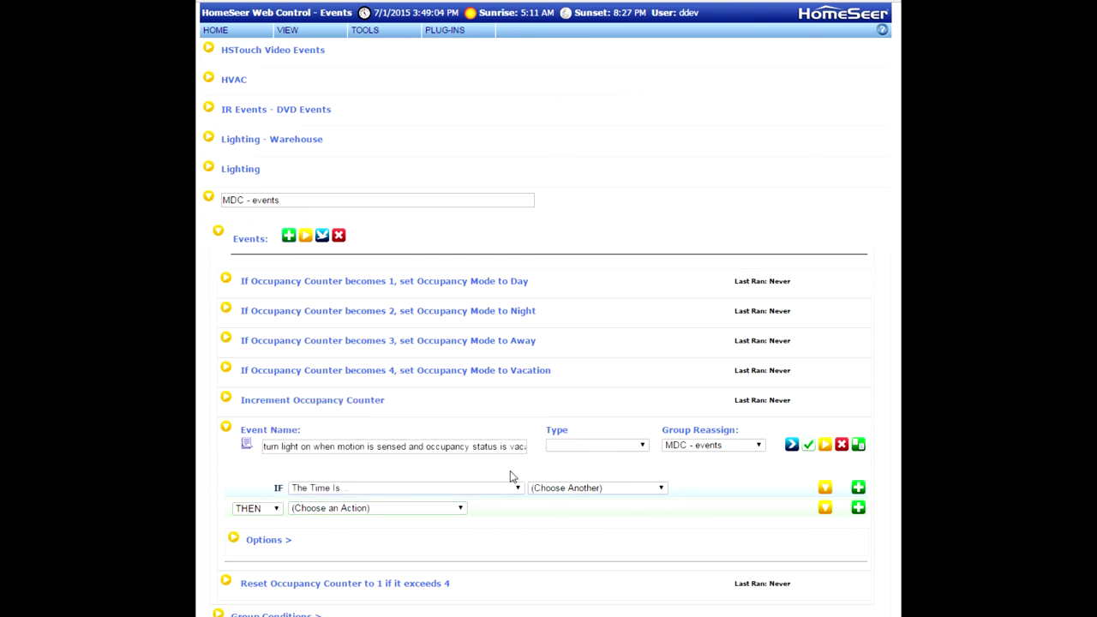
pyautogui.click(400, 487)
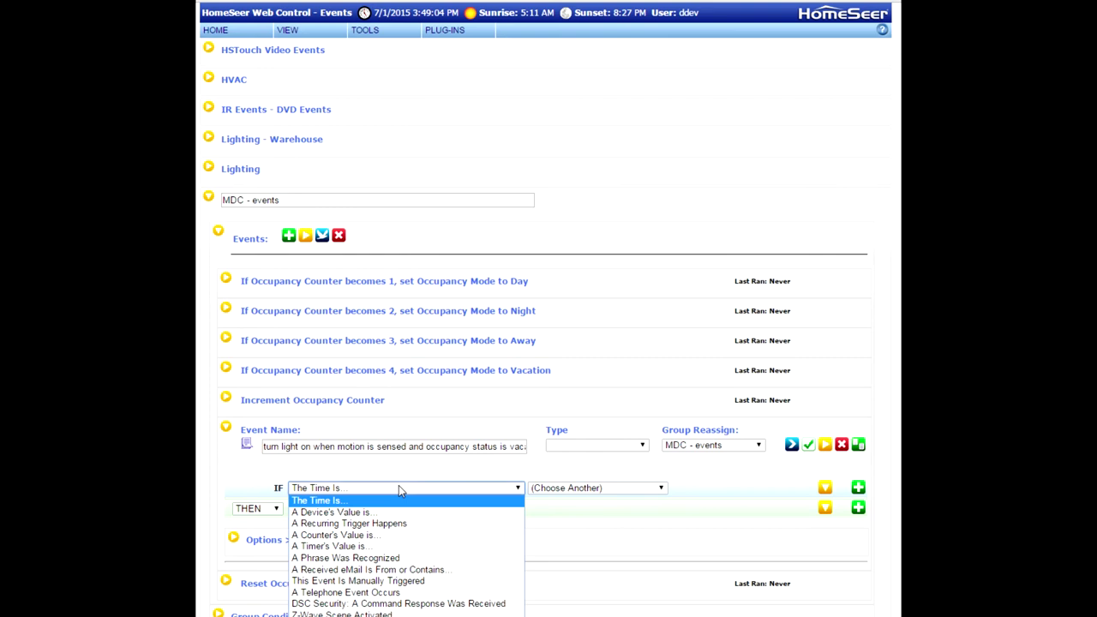
pyautogui.click(399, 512)
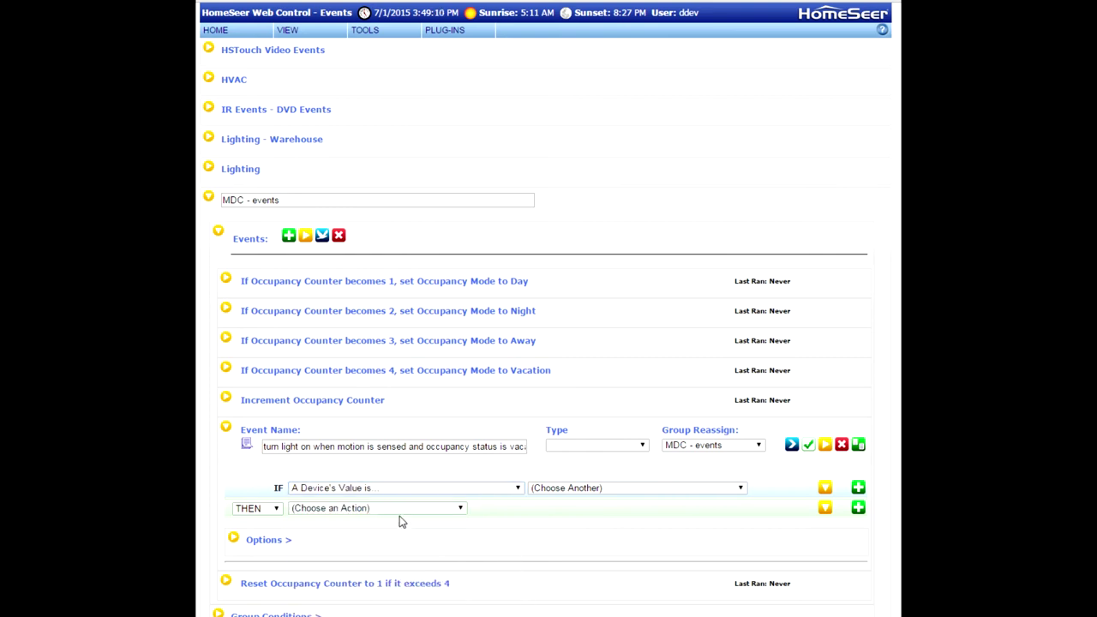
pyautogui.click(573, 490)
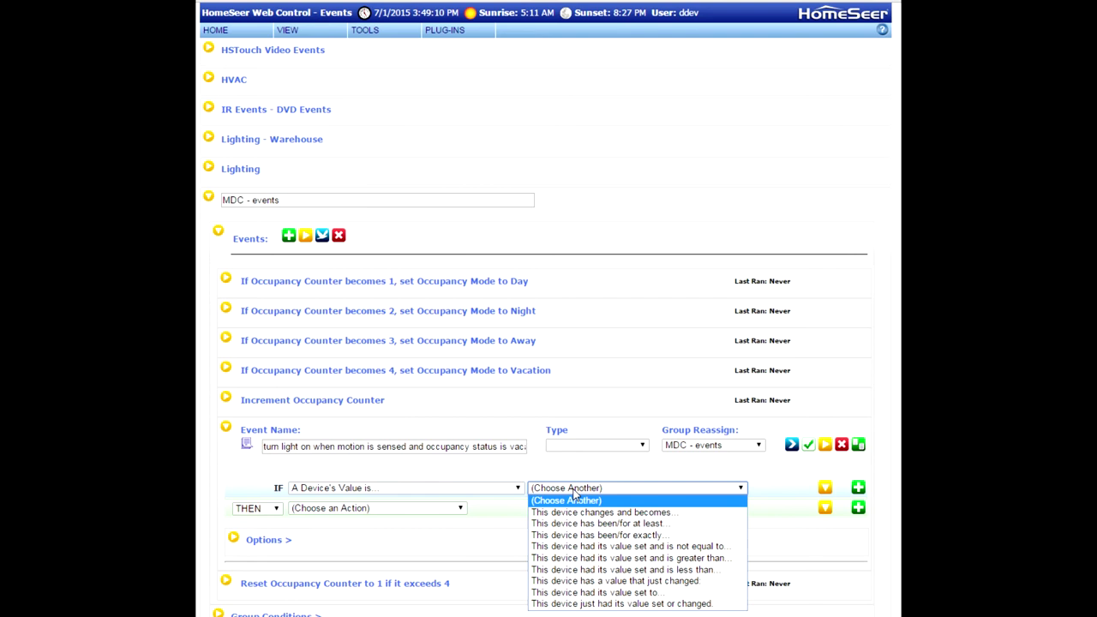
pyautogui.click(584, 513)
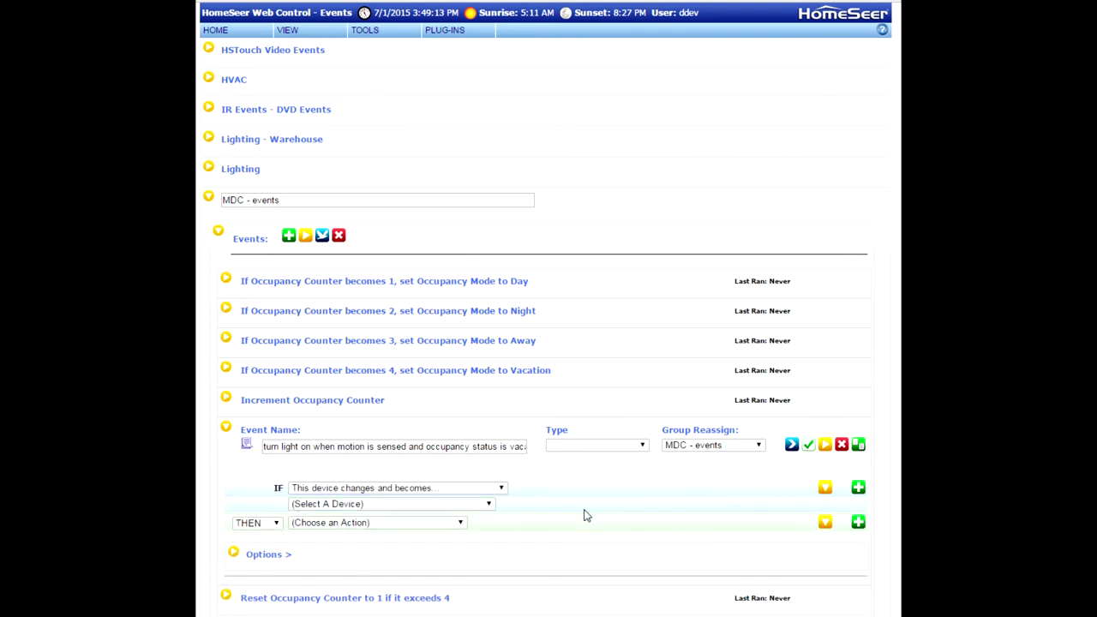
# Step: Pick Security Warehouse Motion-Overhead becoming Motion as the trigger and add an AND IF condition
pyautogui.click(463, 504)
pyautogui.scroll(-15, 463, 566)
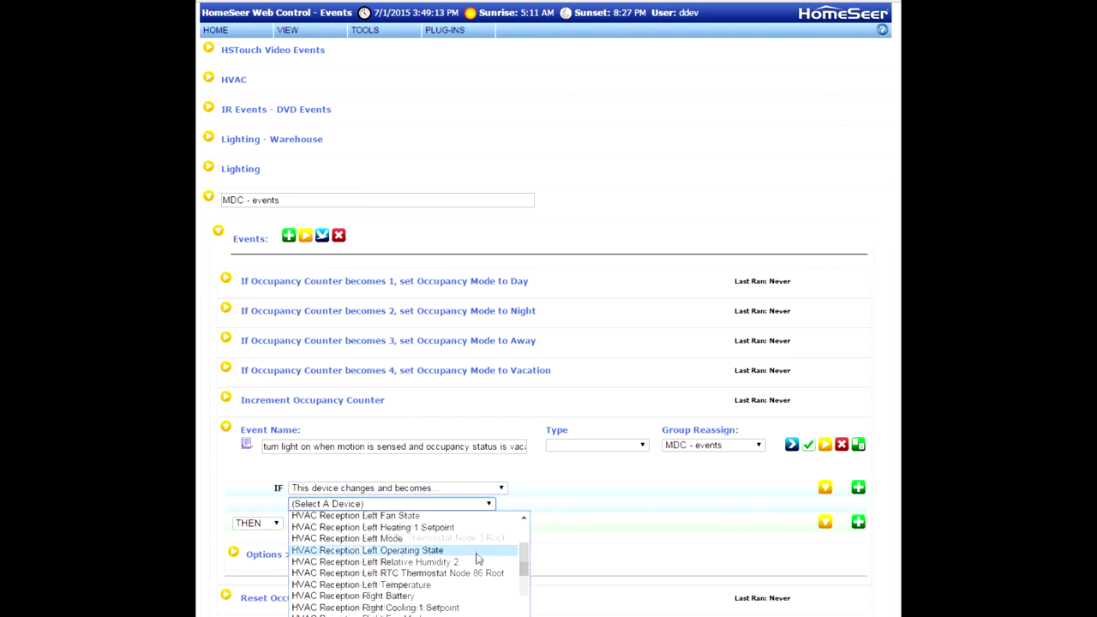
pyautogui.click(462, 587)
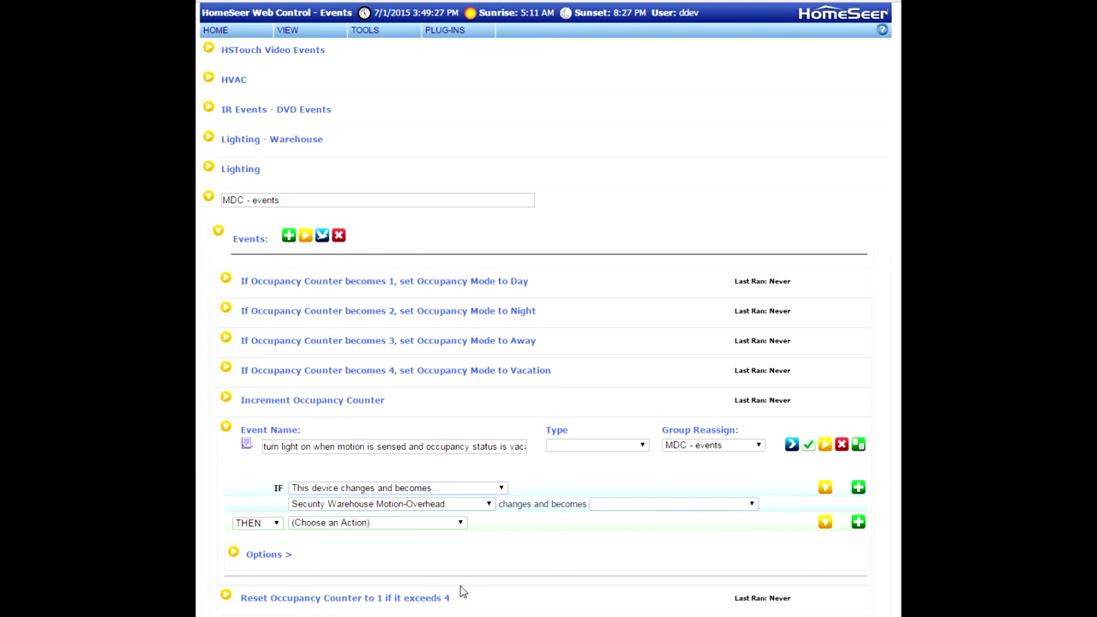
pyautogui.click(663, 509)
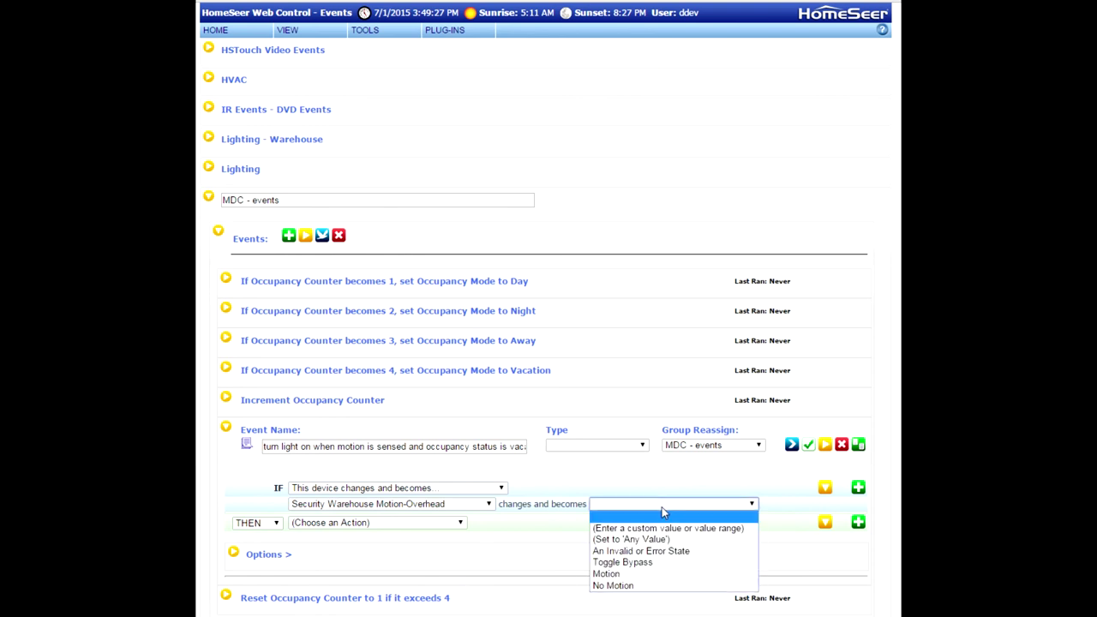
pyautogui.click(646, 572)
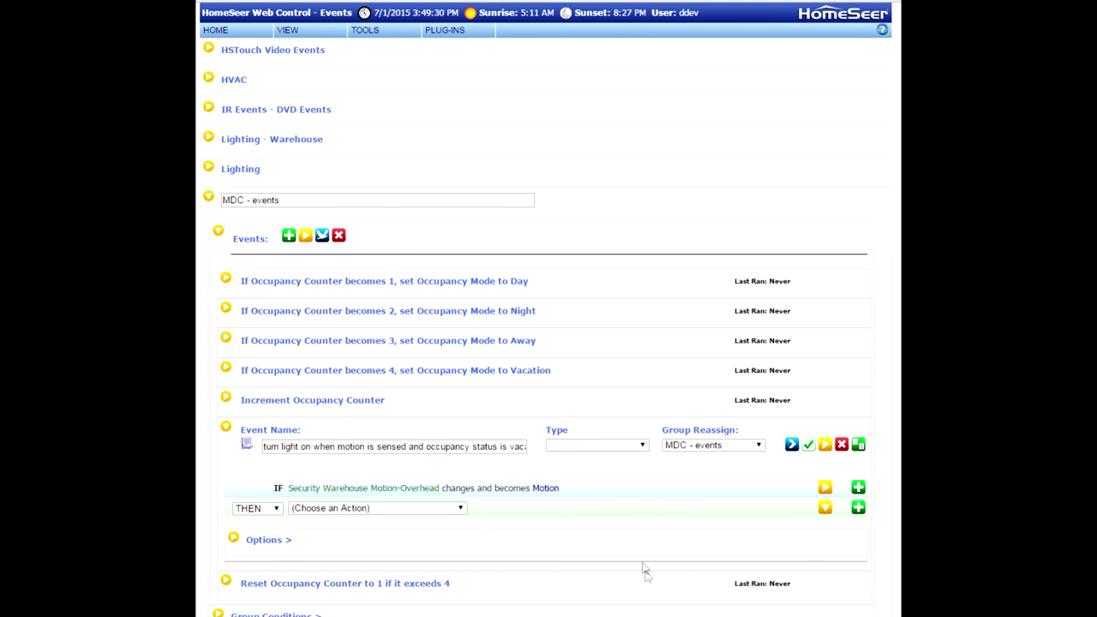
pyautogui.click(859, 488)
# Step: Add an AND IF condition that Virtual Status Device Occupancy Status has a value equal to Vacation
pyautogui.click(340, 507)
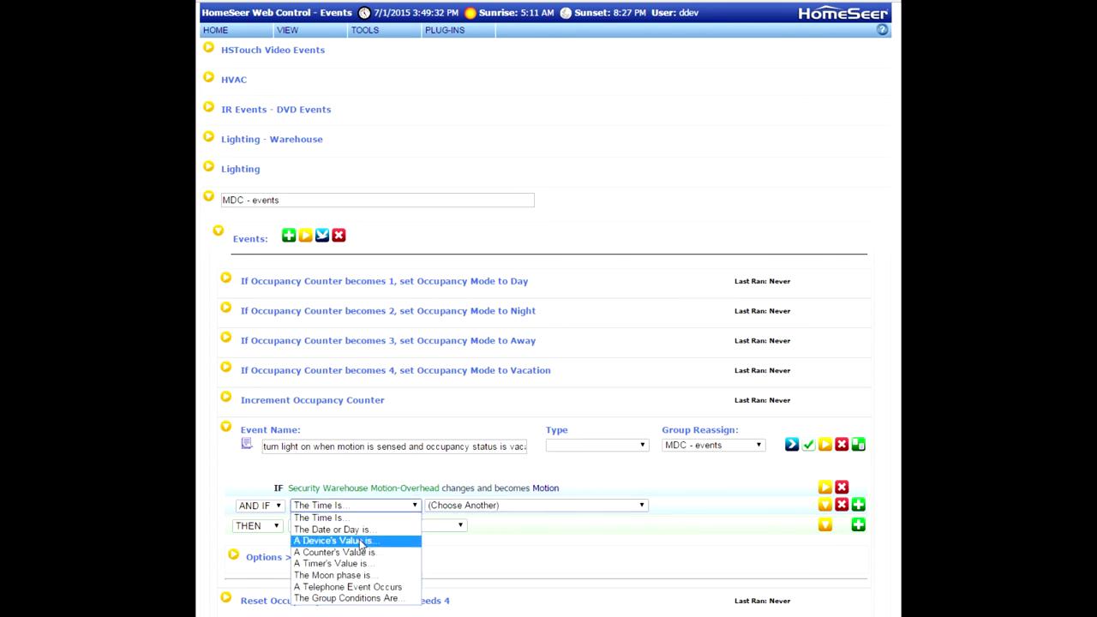
pyautogui.click(362, 542)
pyautogui.click(481, 507)
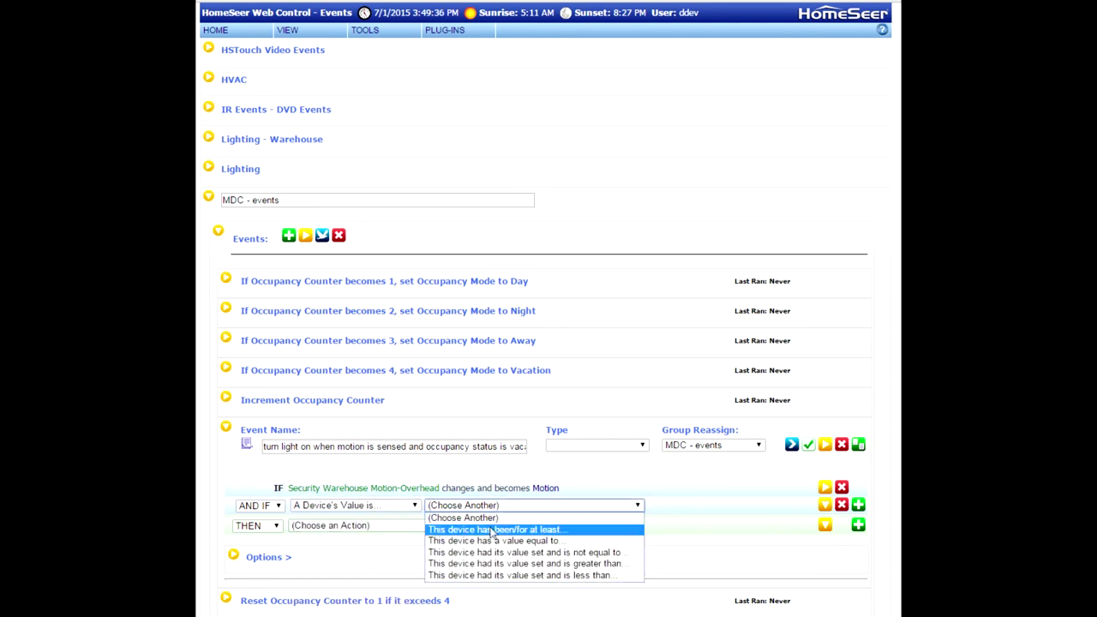
pyautogui.click(495, 541)
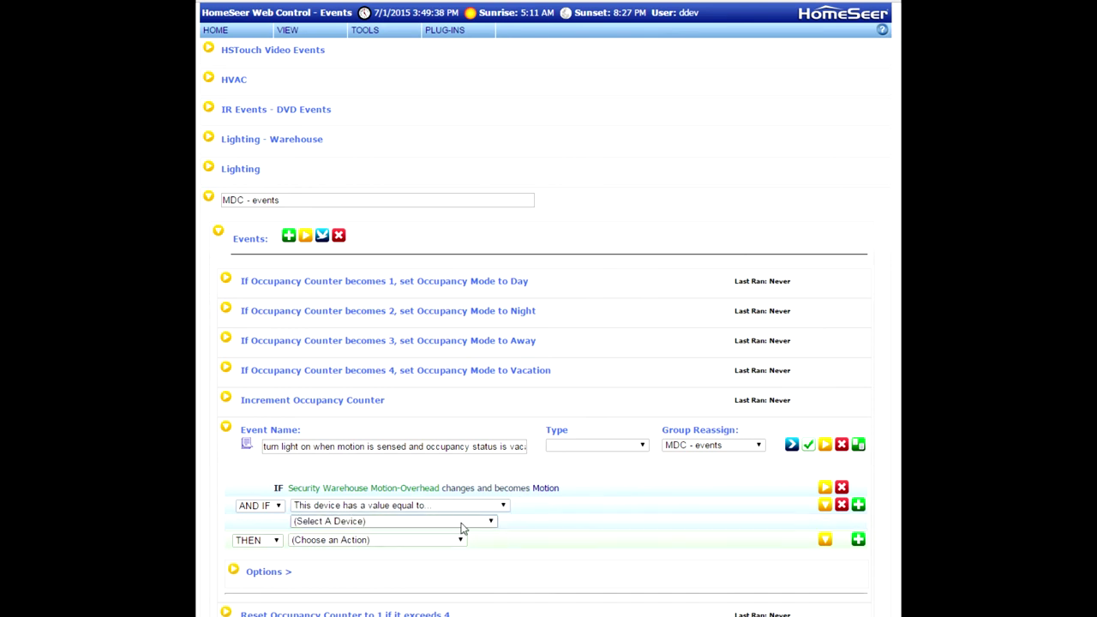
pyautogui.click(461, 523)
pyautogui.scroll(-10, 470, 498)
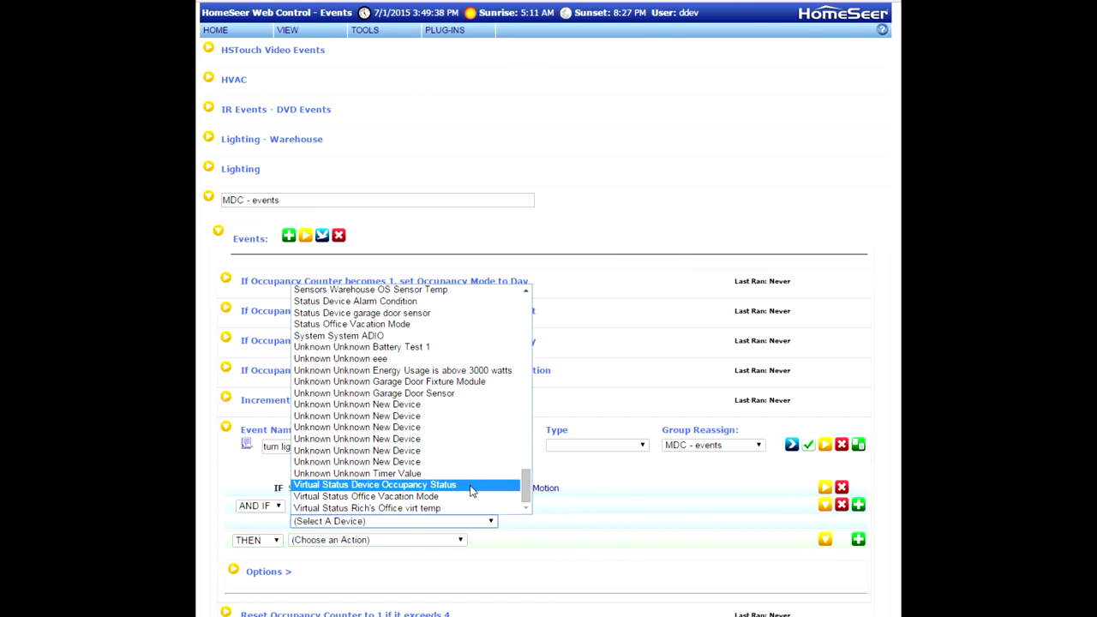
pyautogui.click(470, 489)
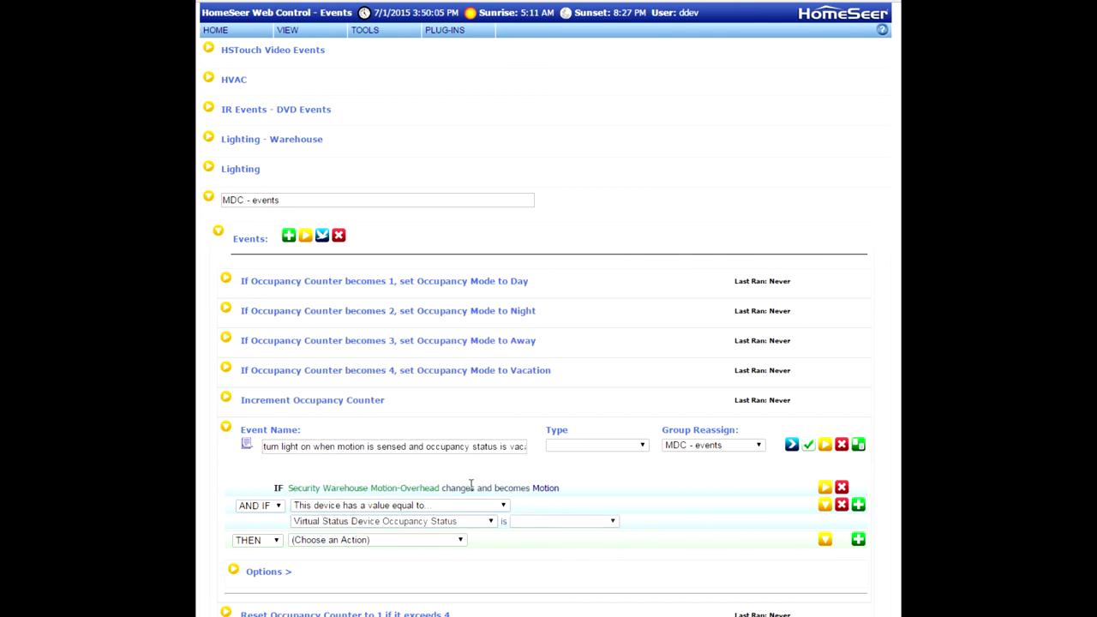
pyautogui.click(552, 523)
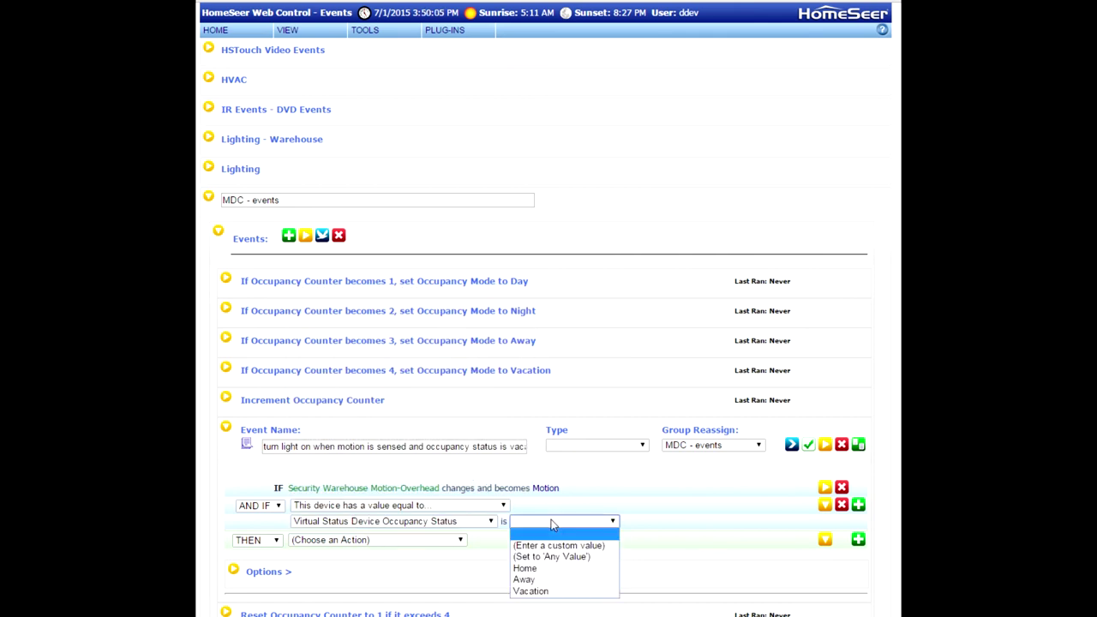
pyautogui.click(555, 592)
pyautogui.click(431, 526)
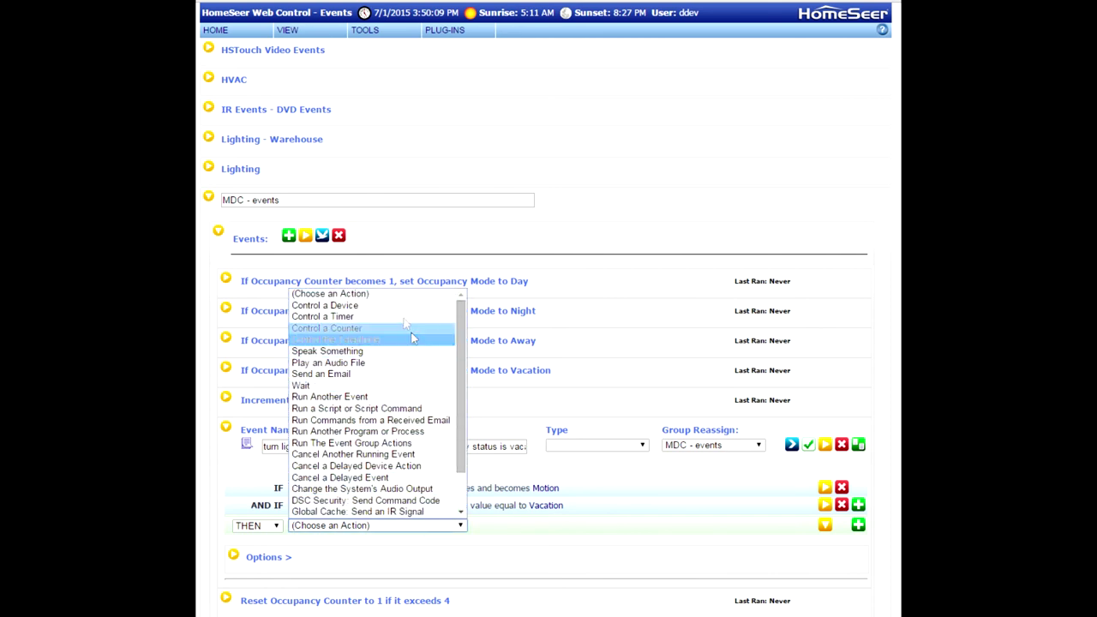
# Step: Set the THEN action to Control a Device, turning Lighting Conference Room Light - Overhead On
pyautogui.click(398, 307)
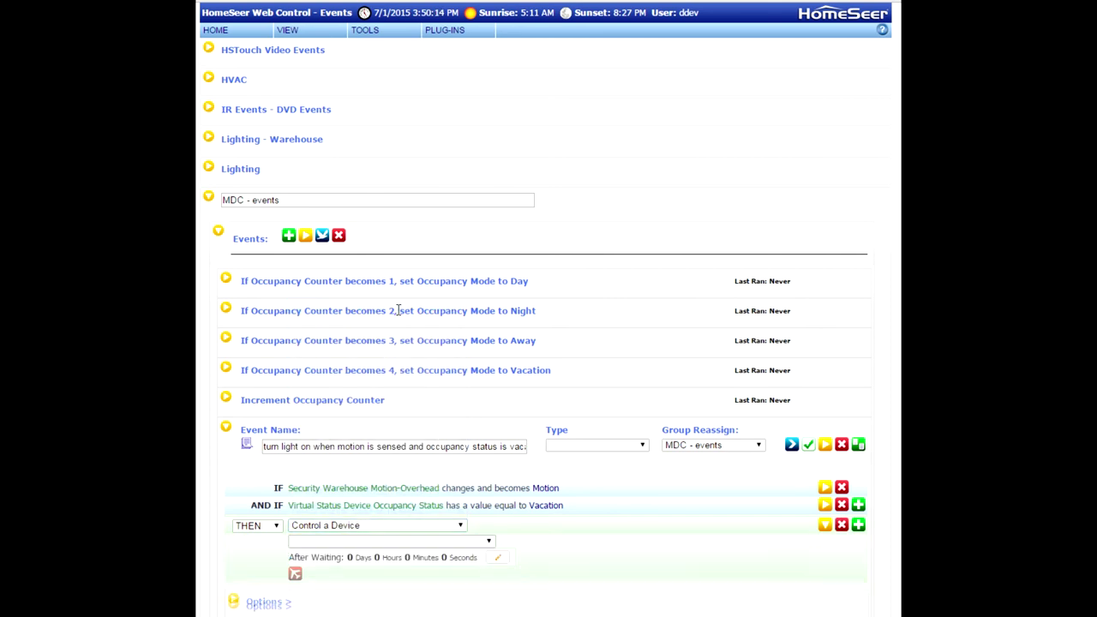
pyautogui.click(476, 542)
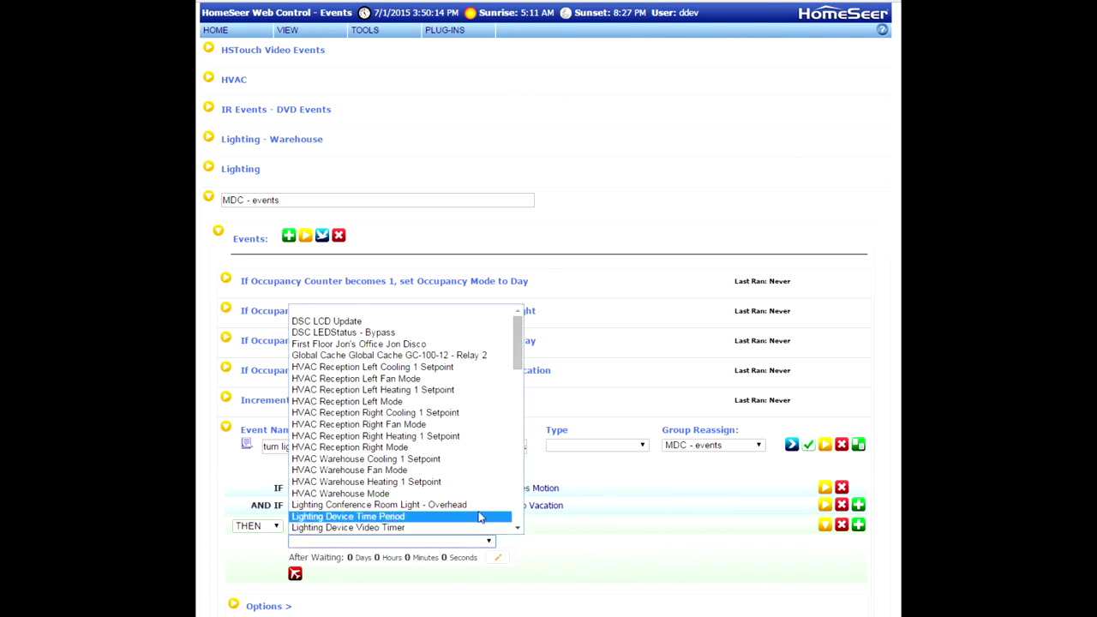
pyautogui.click(480, 505)
pyautogui.click(525, 542)
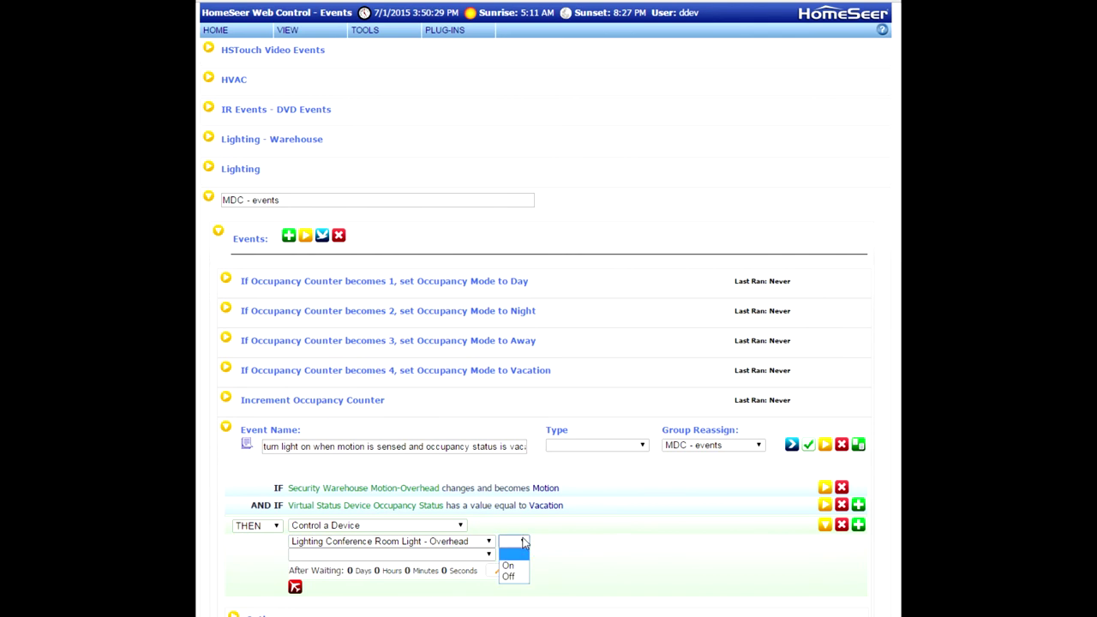
pyautogui.click(509, 566)
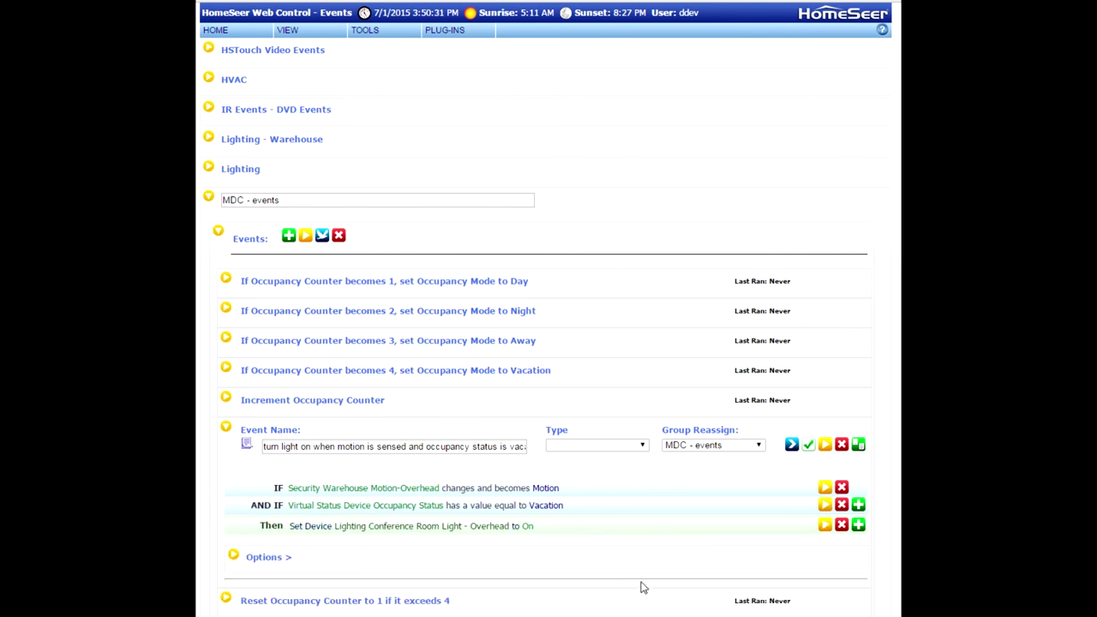